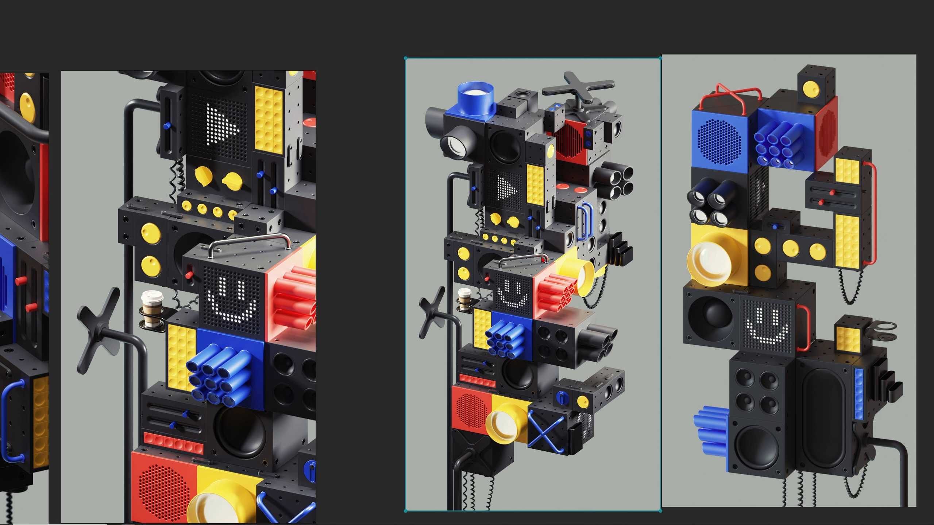
Place the two full-tower renders edge to edge, shifted slightly farther away from the close-up crops on the reference board
left_click_drag(542, 257, 542, 255)
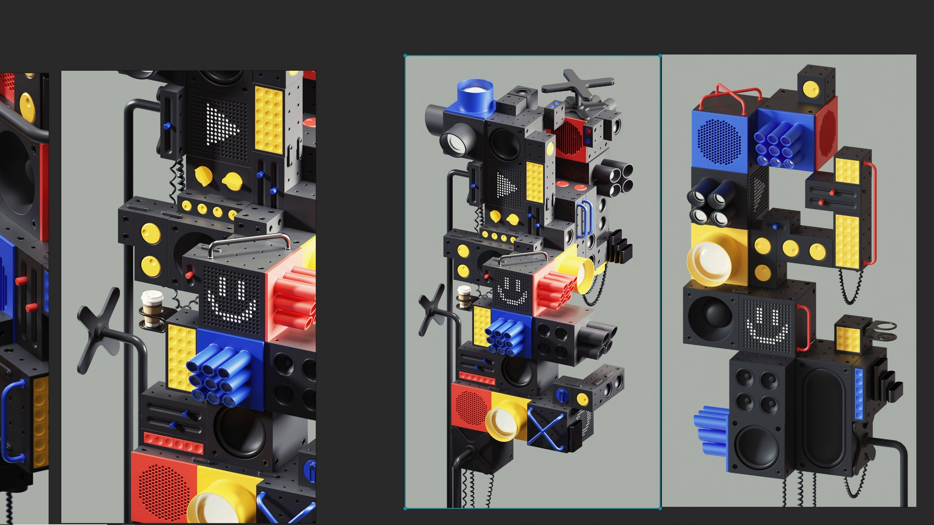
left_click_drag(596, 172, 596, 171)
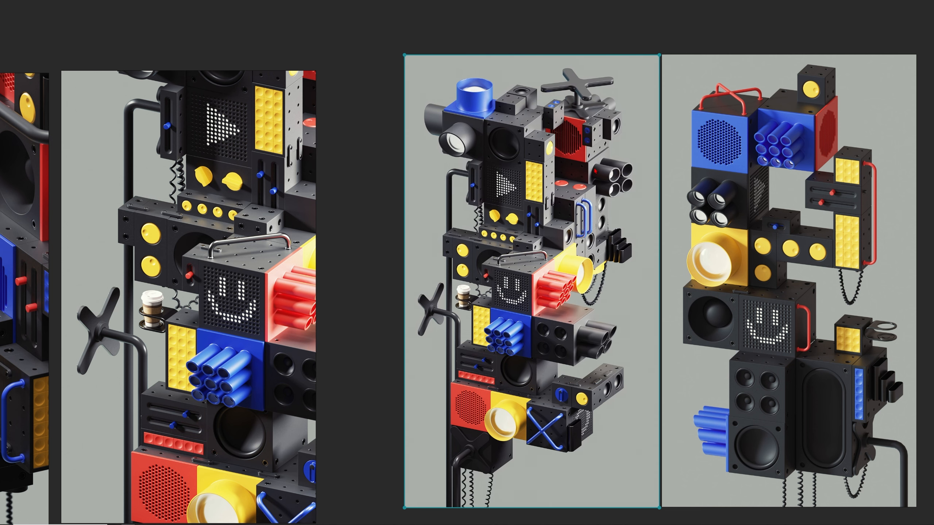
left_click(373, 162)
scroll(466, 260, "down", 1)
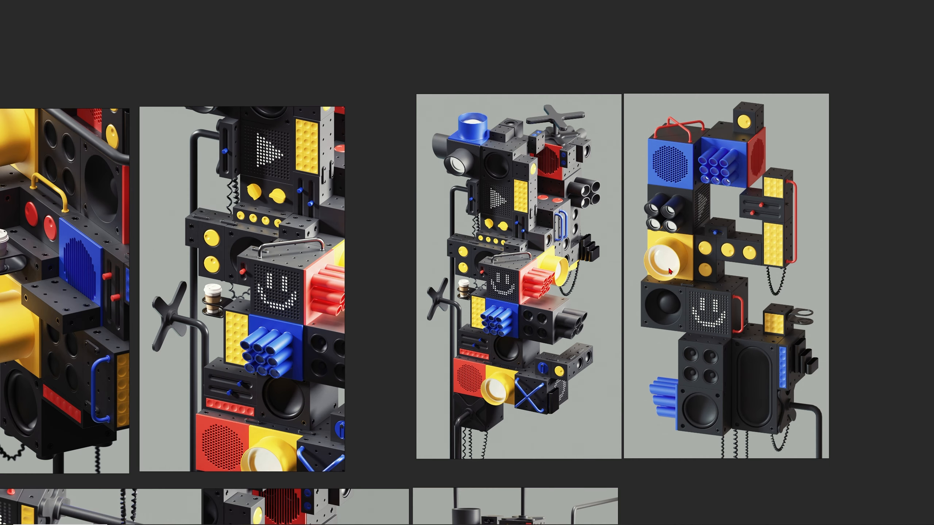
left_click_drag(691, 245, 713, 243)
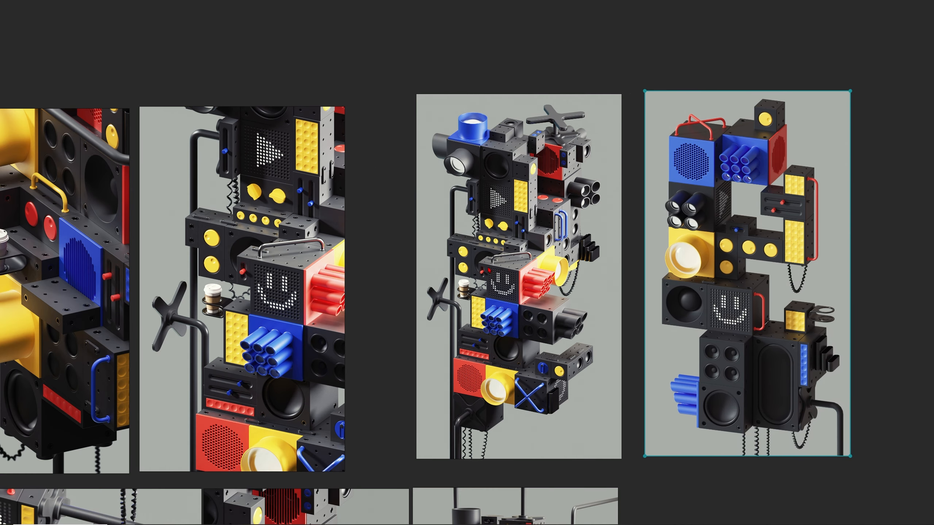
left_click_drag(489, 271, 516, 264)
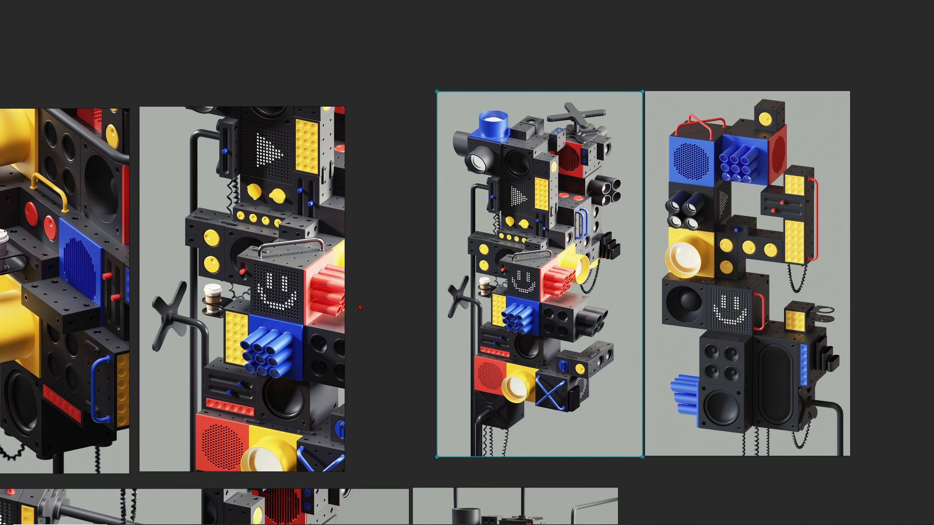
Move the first full-tower render toward the close-up crops, leaving a gap between it and the second full-tower render
middle_click_drag(182, 315, 313, 296)
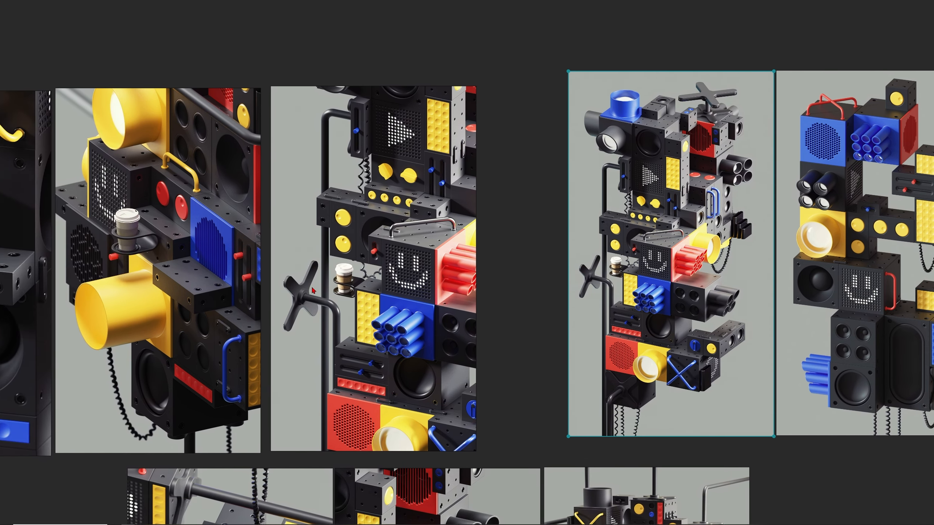
scroll(312, 290, "up", 1)
scroll(404, 303, "down", 1)
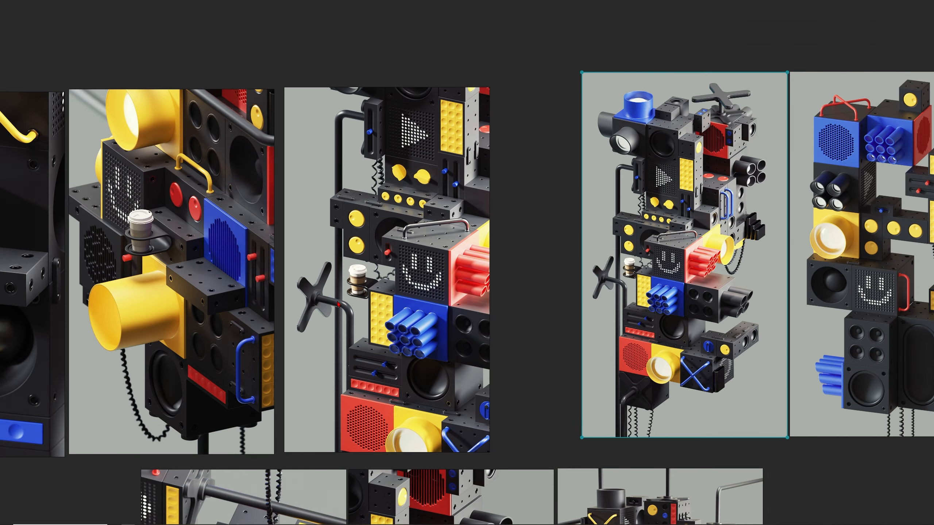
scroll(404, 209, "down", 2)
middle_click_drag(339, 305, 456, 271)
scroll(431, 239, "up", 1)
left_click_drag(676, 243, 644, 246)
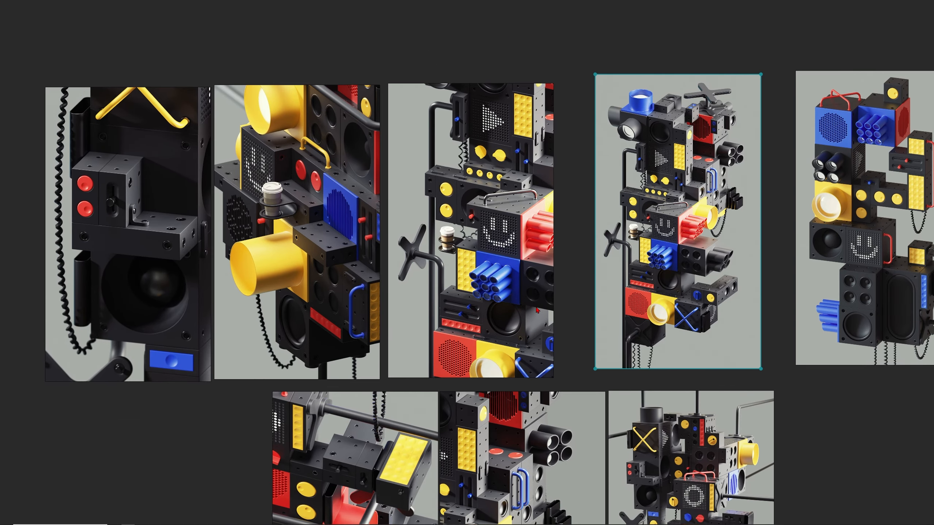
middle_click_drag(510, 314, 523, 296)
scroll(565, 264, "up", 1)
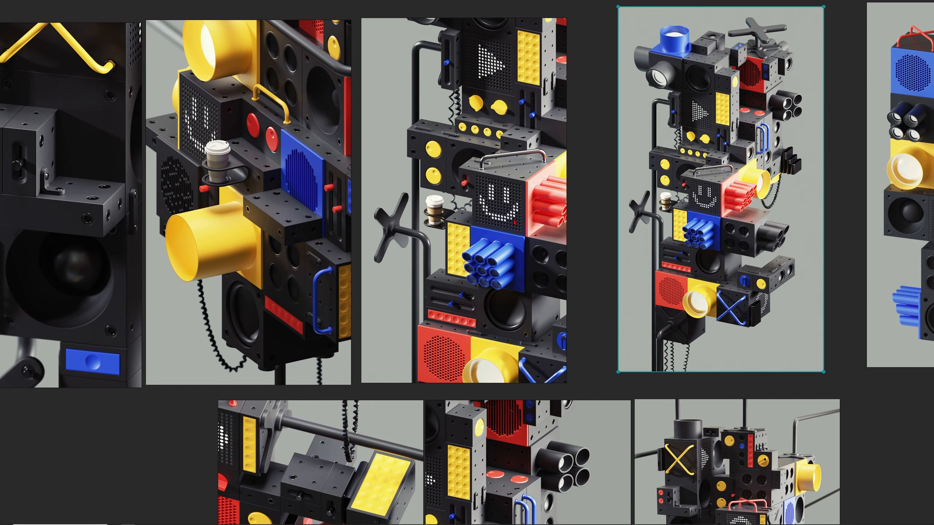
middle_click_drag(520, 170, 487, 243)
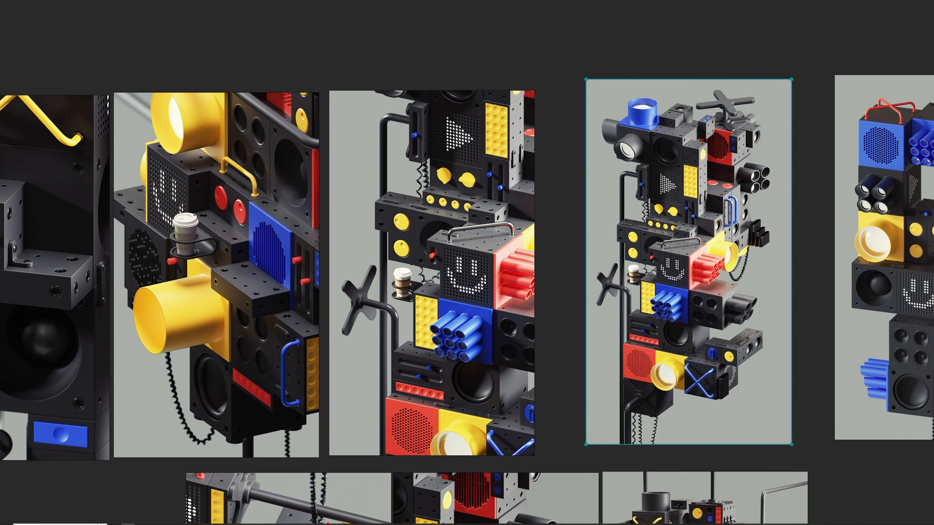
Switch to the browser and look through the 3dbonfire Patreon tiers, the creator's Gumroad shop and the Instagram posts
mouse_move(364, 515)
left_click(134, 23)
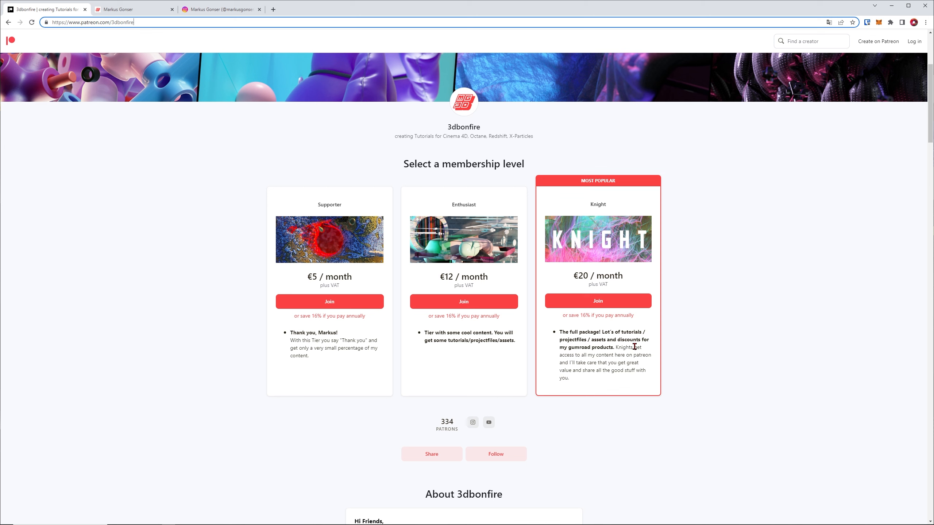
left_click(129, 11)
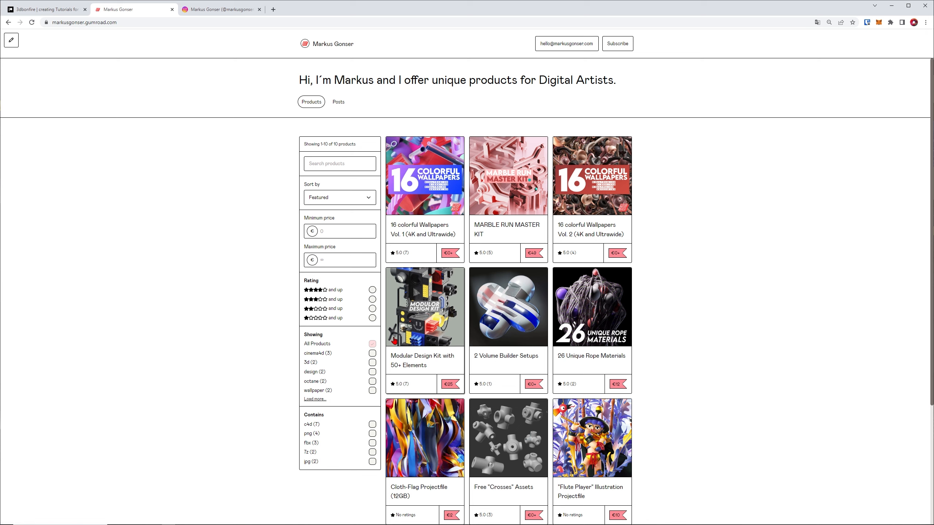
left_click(64, 13)
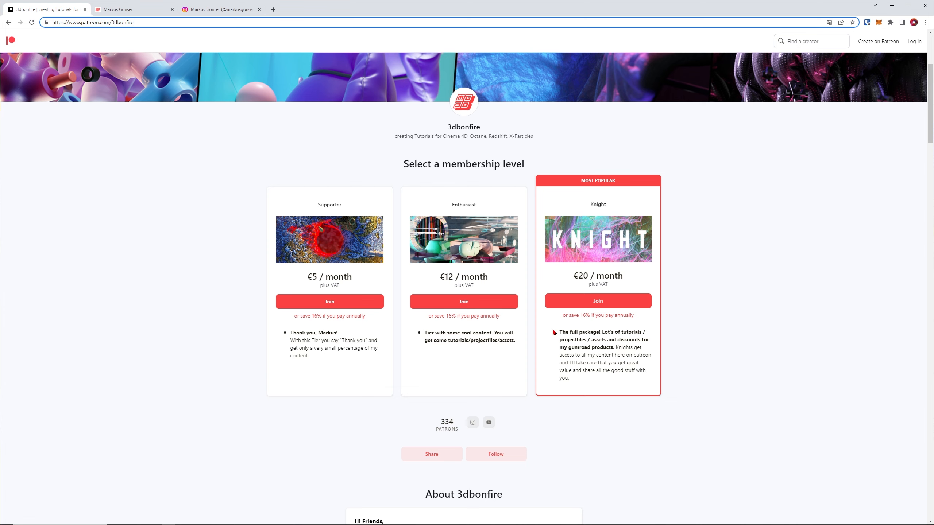
left_click(232, 13)
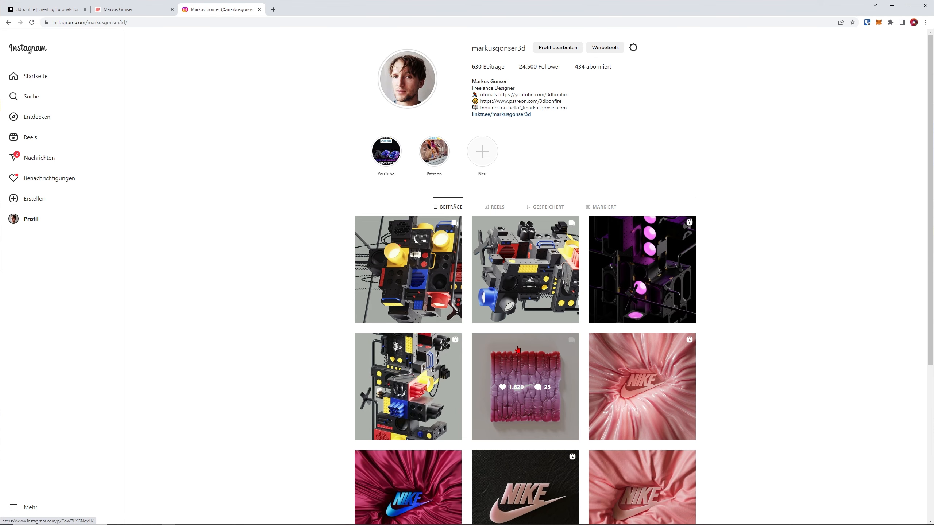
scroll(488, 336, "down", 3)
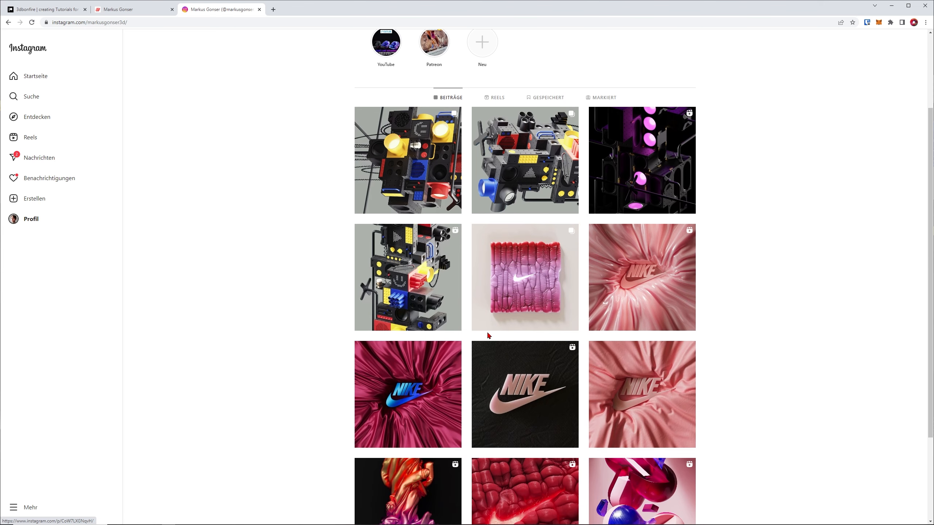
scroll(329, 297, "down", 3)
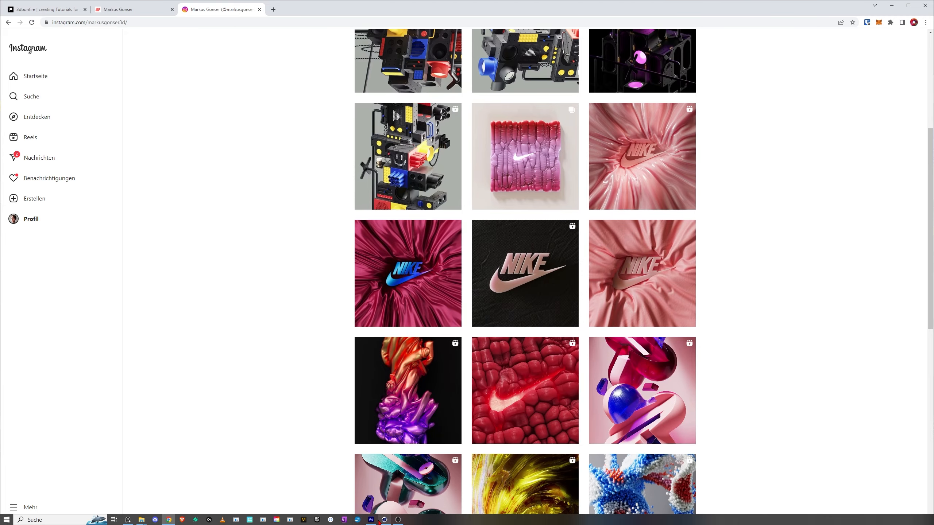
Switch to Cinema 4D and set the renderer visibility of the OctaneSky object to Default
left_click(380, 520)
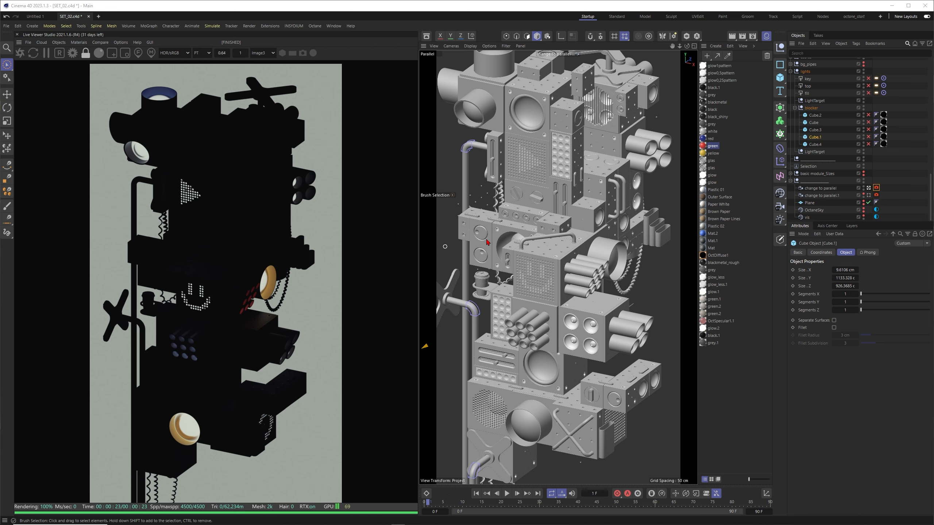
left_click(869, 211)
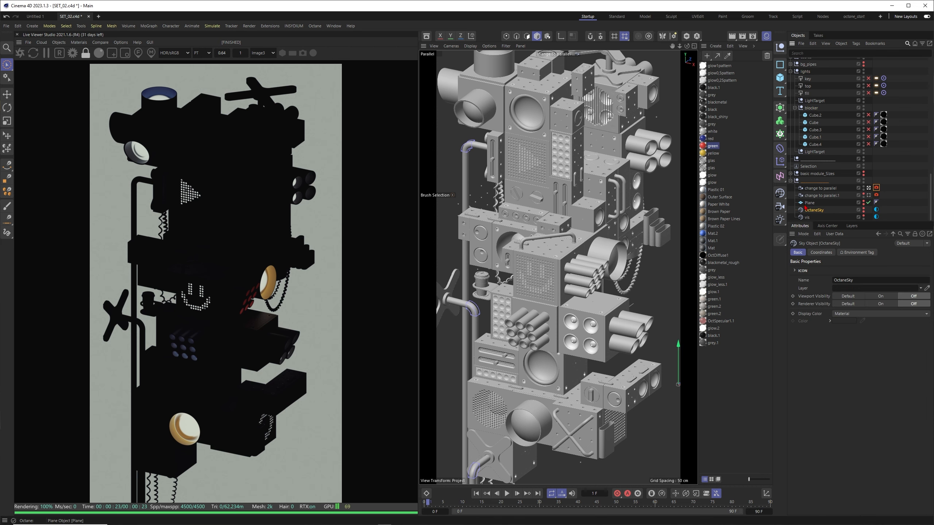
left_click(863, 212)
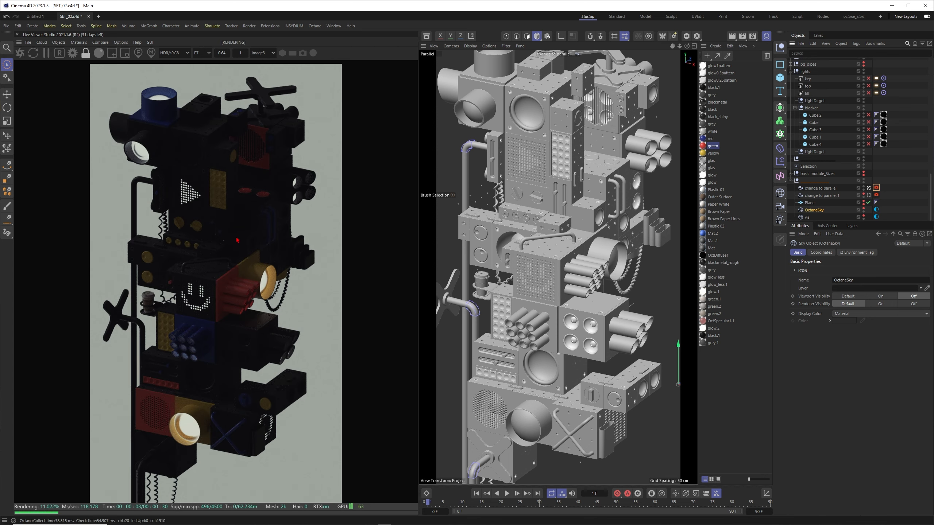
Test the OctaneSky environment tag's power at 1 and 3, and return it to 0.2
left_click(876, 209)
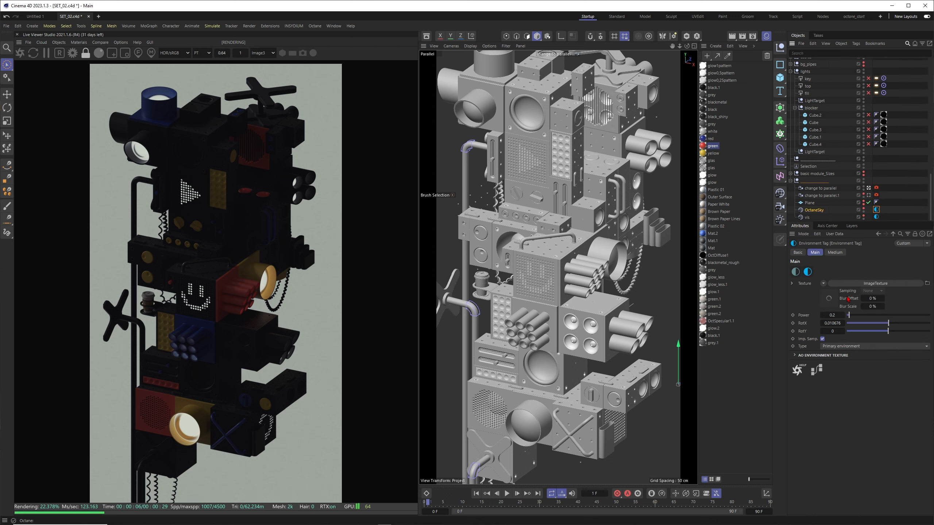
left_click(832, 316)
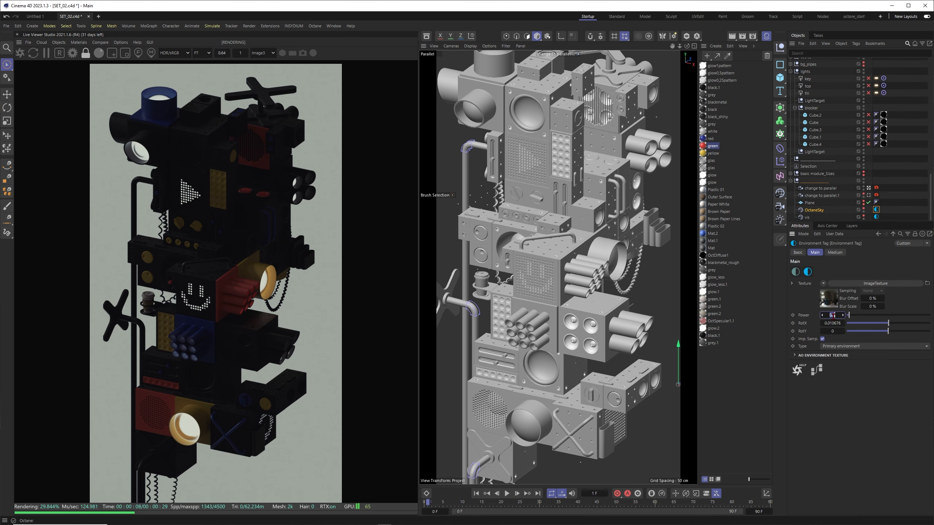
type("1")
key("Return")
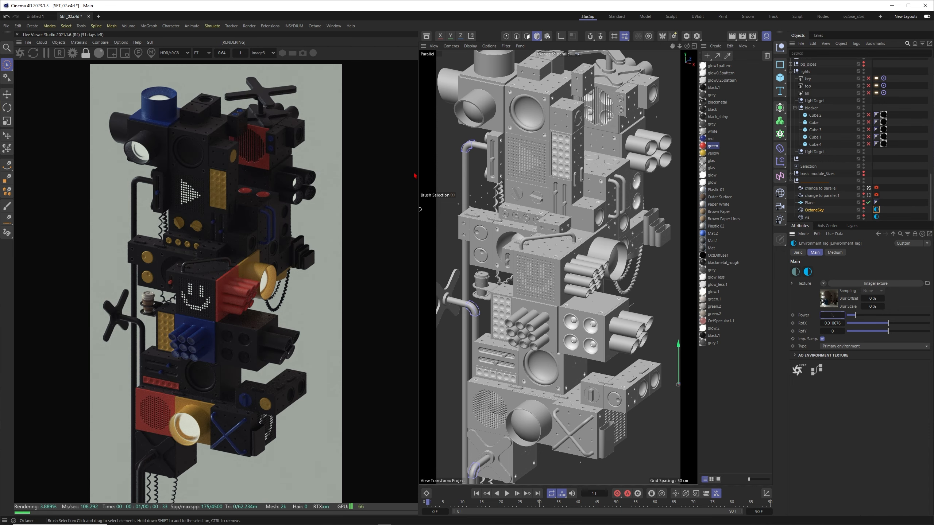
left_click(832, 315)
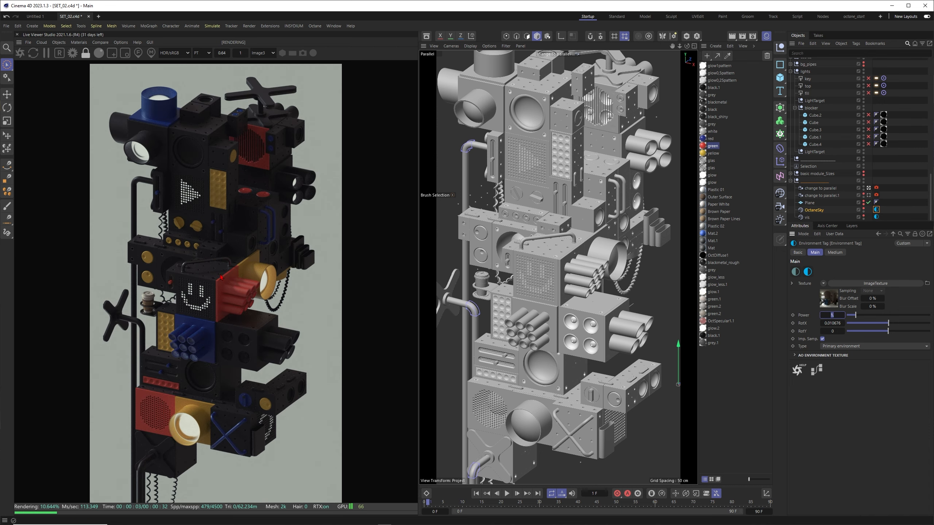
type("3")
key("Return")
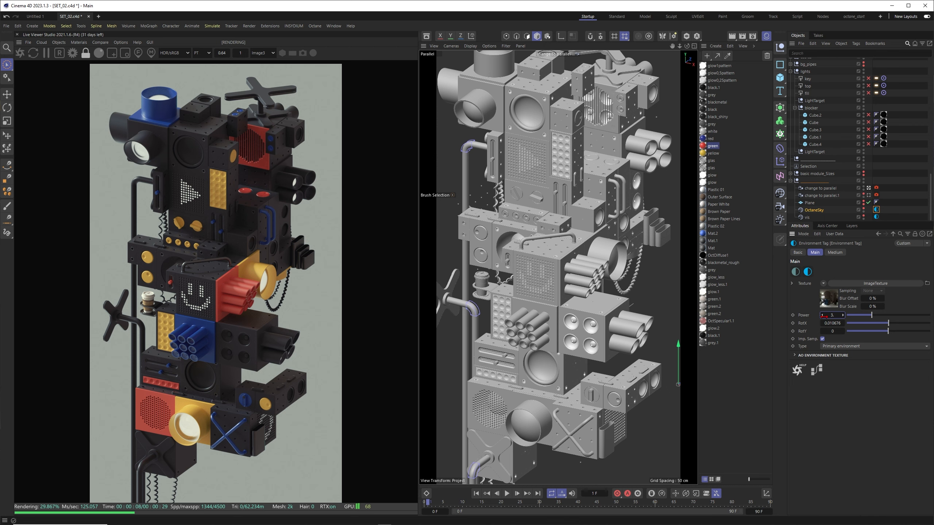
type(".2")
key("Return")
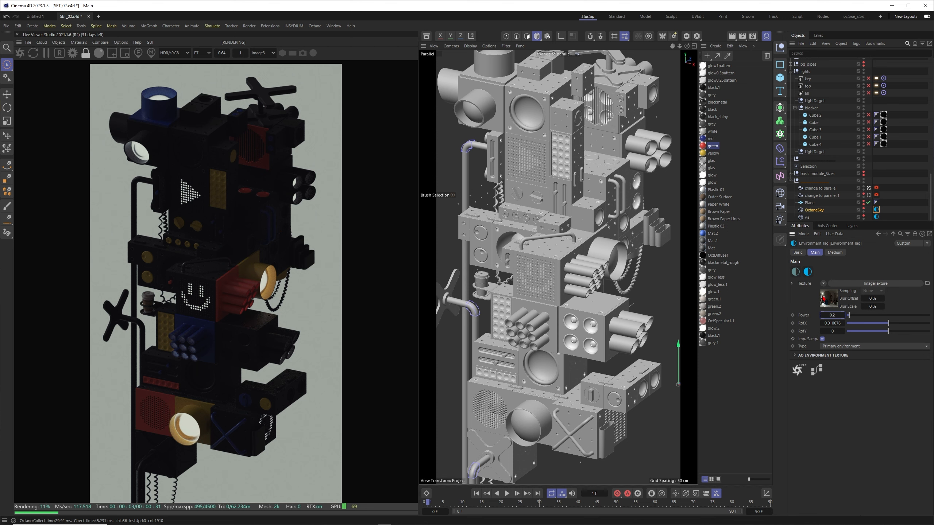
Open the OctaneSky environment's ImageTexture and inspect the folder and file name of its HDRI
left_click(874, 284)
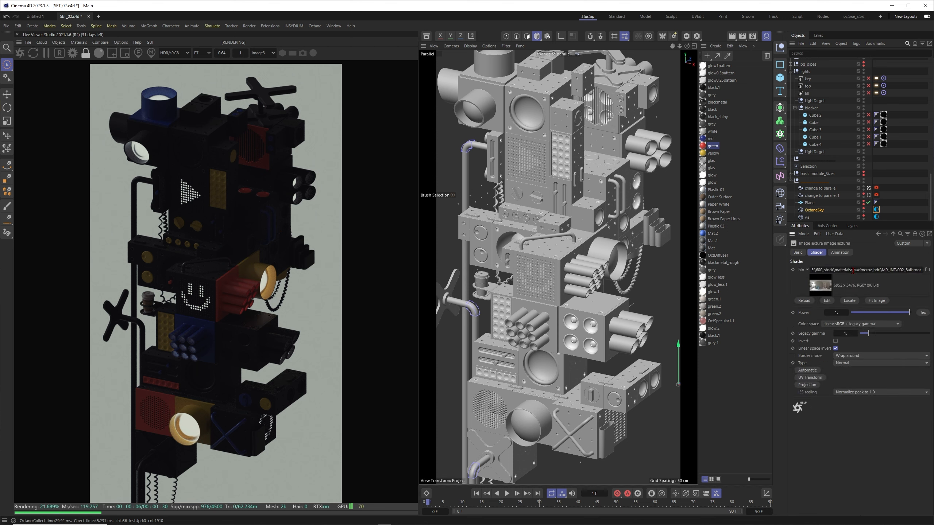
left_click_drag(852, 270, 872, 270)
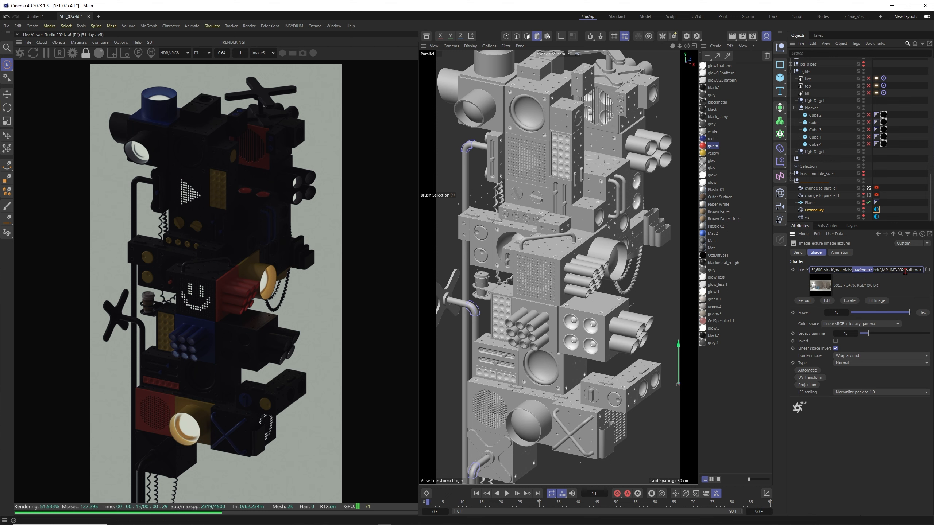
mouse_move(907, 270)
left_mouse_down()
mouse_move(925, 270)
mouse_move(902, 270)
left_mouse_up()
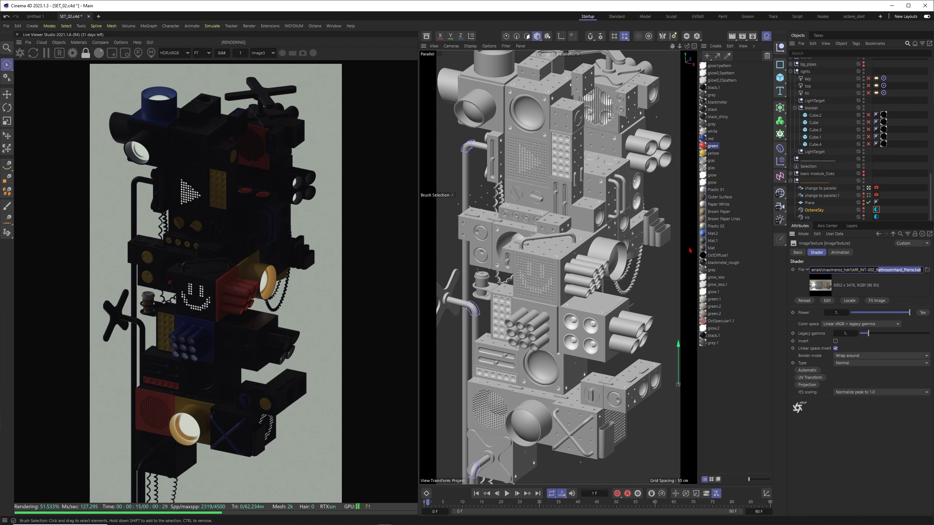
left_click(890, 259)
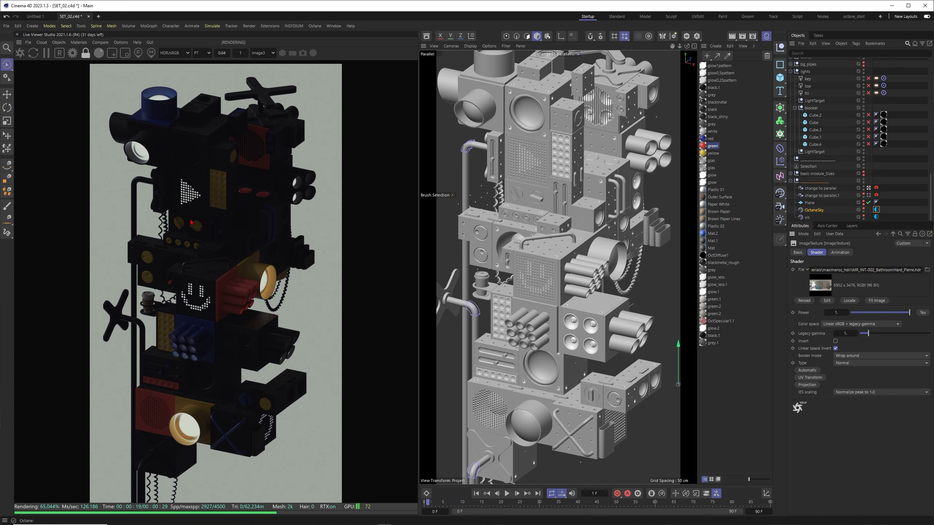
Leave the scene cameras for the default camera and view the whole setup from outside in perspective
scroll(828, 140, "up", 2)
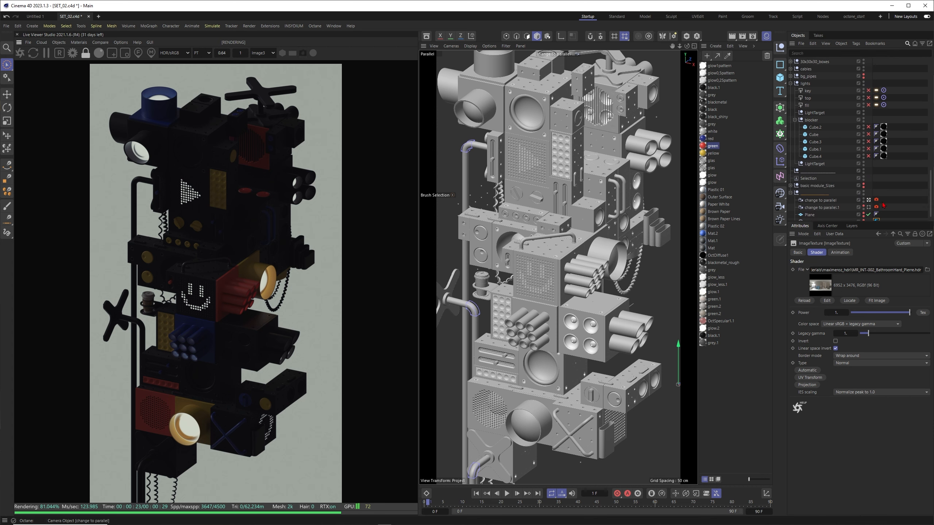
left_click(868, 201)
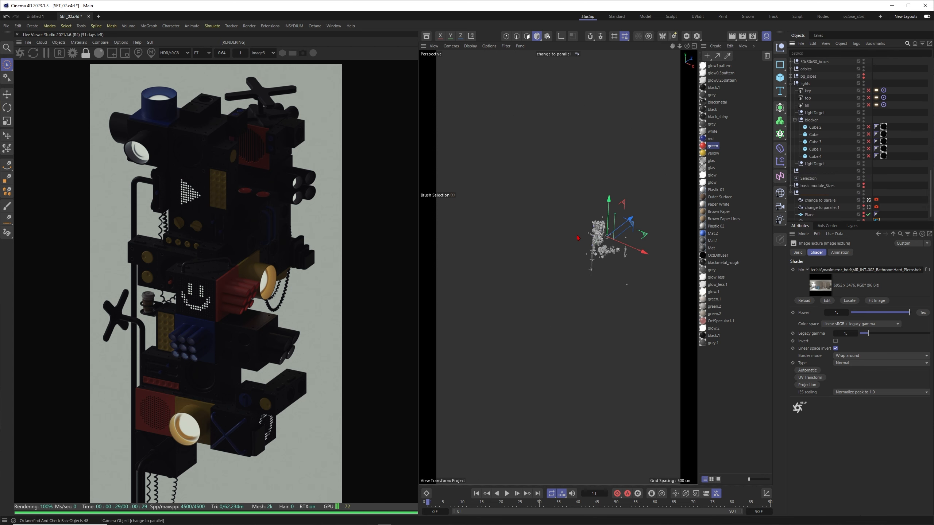
left_click_drag(578, 238, 589, 214, "alt")
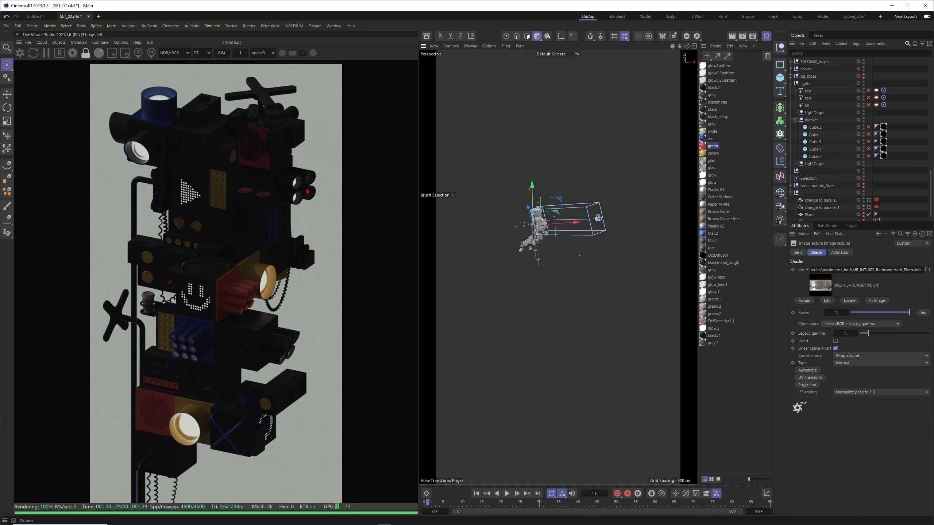
Enable A/B comparison in the Live Viewer and move the comparison divider to the outer edge of the render
left_click(100, 42)
left_click(107, 62)
left_click(100, 43)
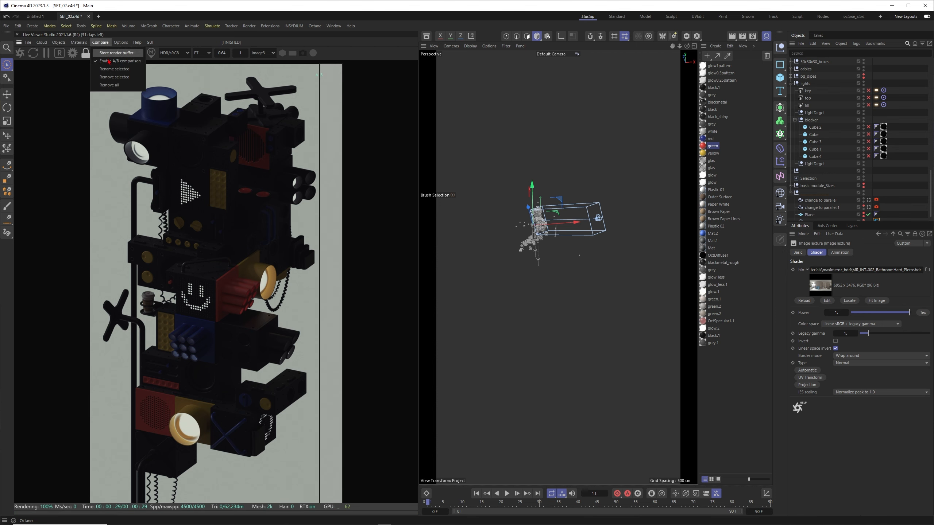
left_click(331, 131)
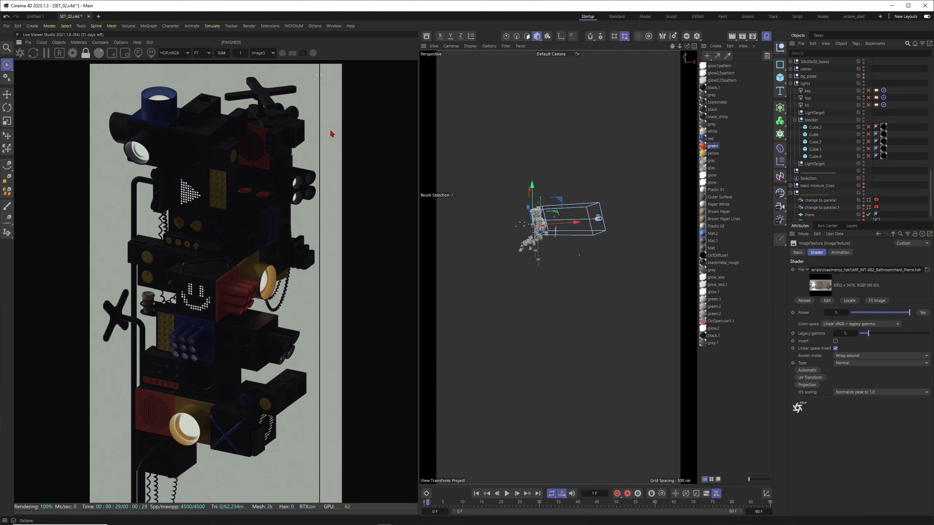
left_click_drag(320, 154, 343, 195)
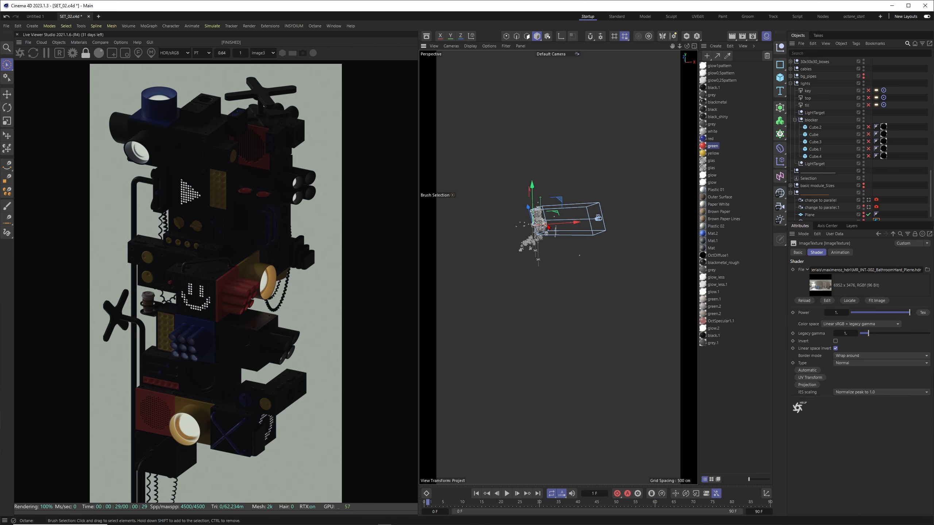
Enable the top light and view its placement above the tower from the side
left_click_drag(548, 200, 646, 195, "alt")
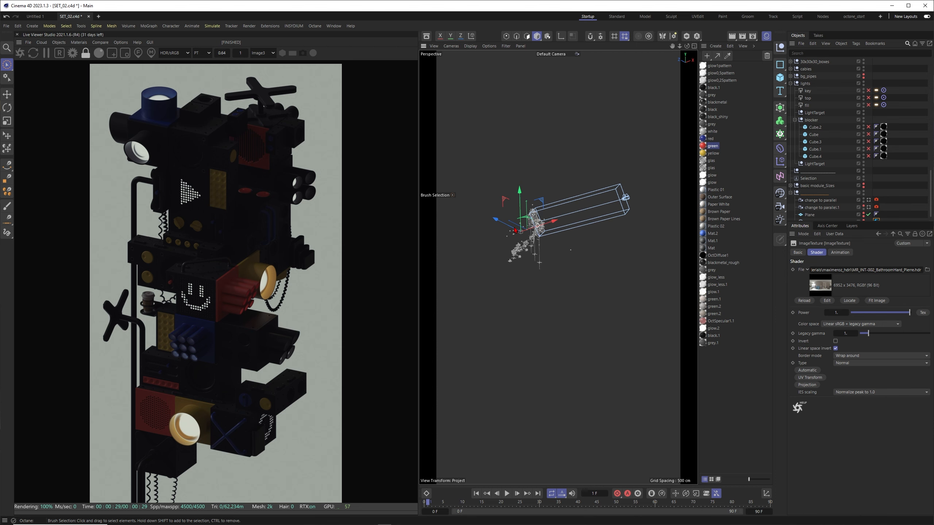
left_click_drag(565, 216, 661, 213, "alt")
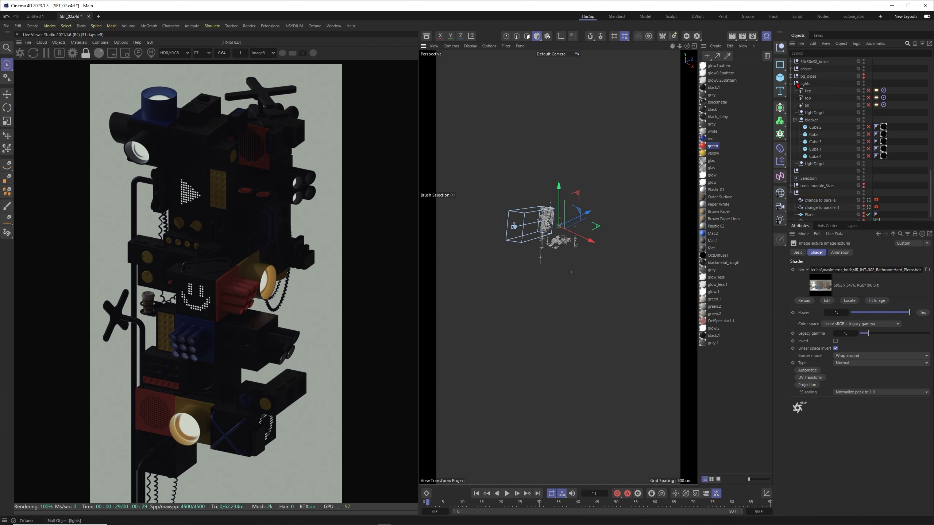
left_click(809, 100)
left_click(869, 98)
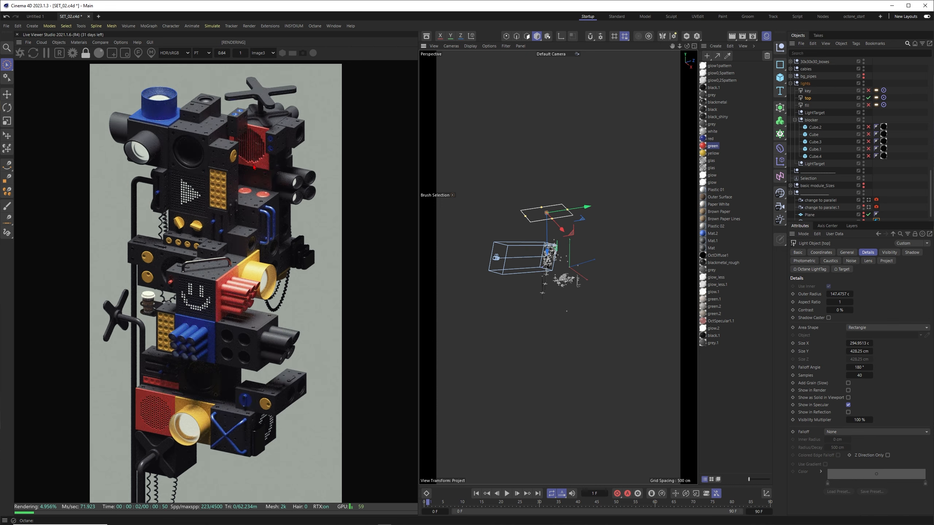
left_click_drag(541, 259, 661, 188, "alt")
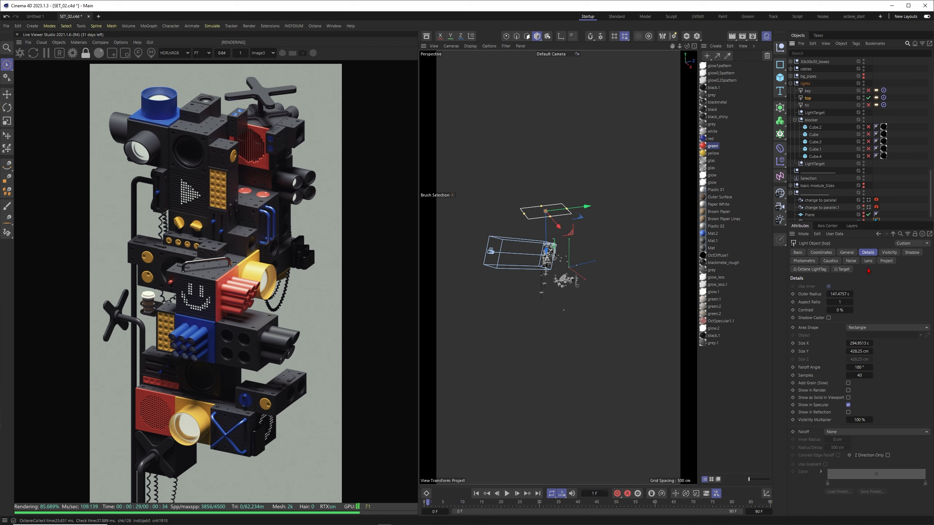
Open the ImageTexture in the top light's Octane LightTag distribution and inspect the folder and file name of its IES profile
left_click(811, 269)
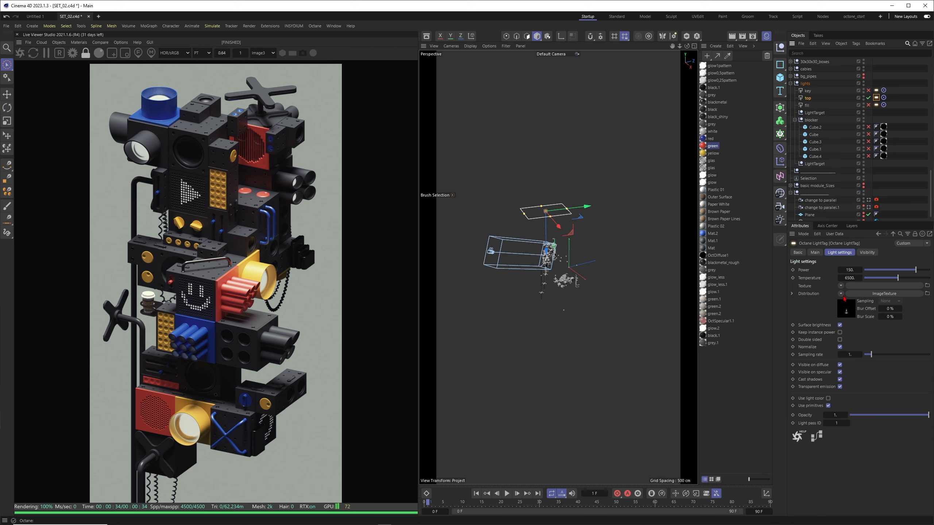
left_click(873, 294)
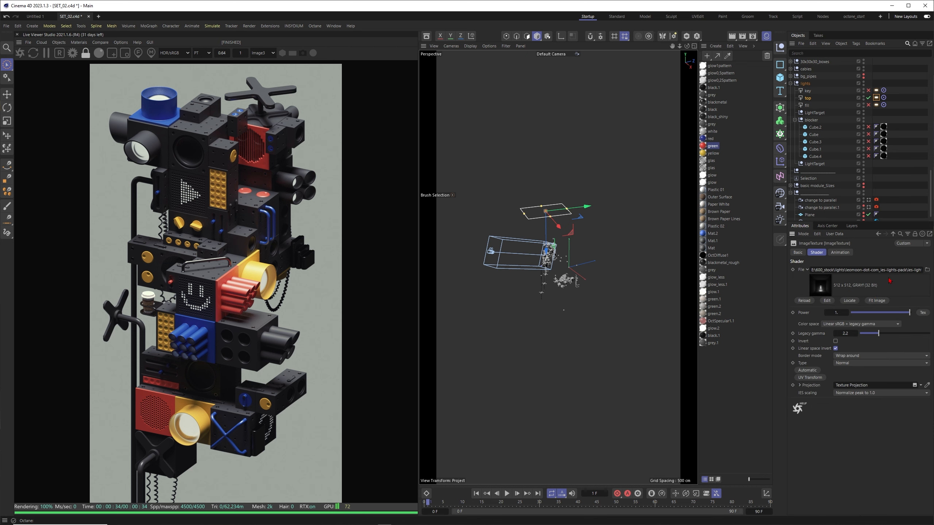
left_click(847, 270)
left_click(846, 270)
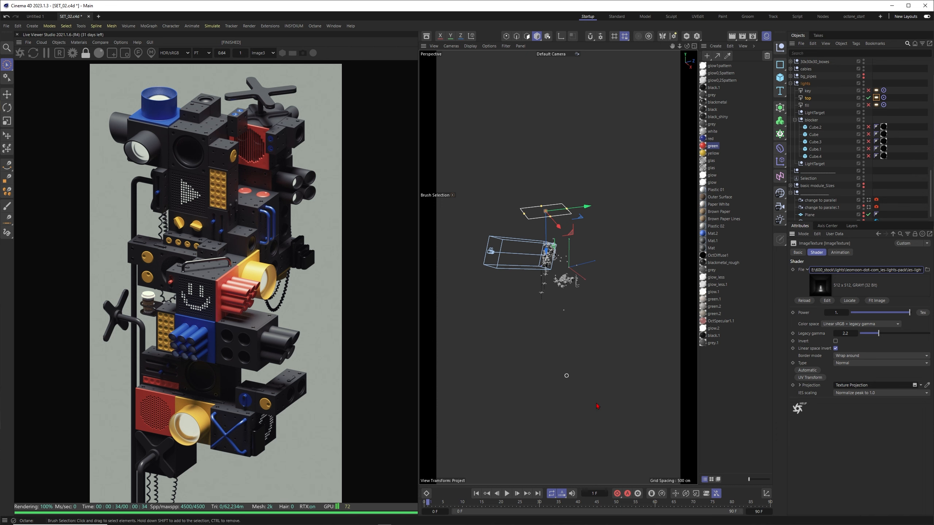
left_click(811, 301)
left_click_drag(911, 270, 845, 279)
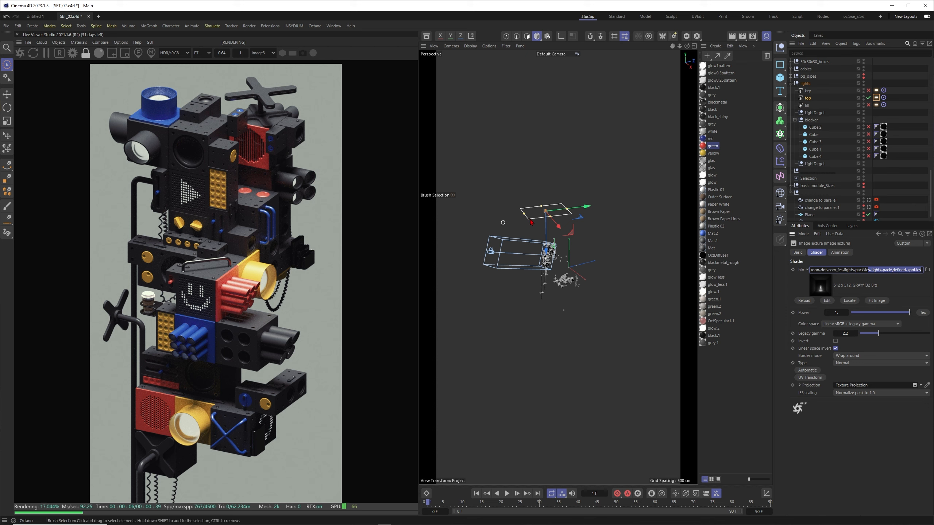
Add an Octane area light, align it with the top light by zeroing its position and rotation as a child, unparent it and open its light settings
left_click(807, 99)
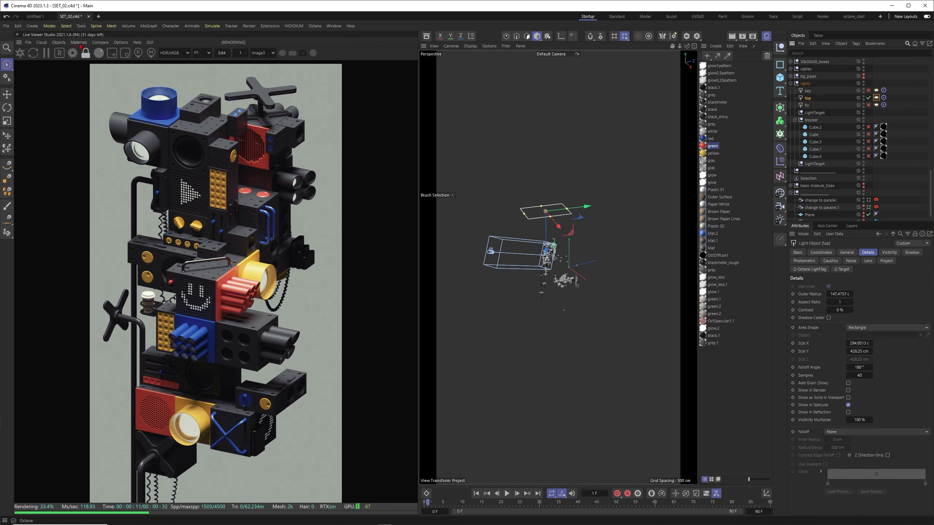
left_click(80, 44)
mouse_move(127, 57)
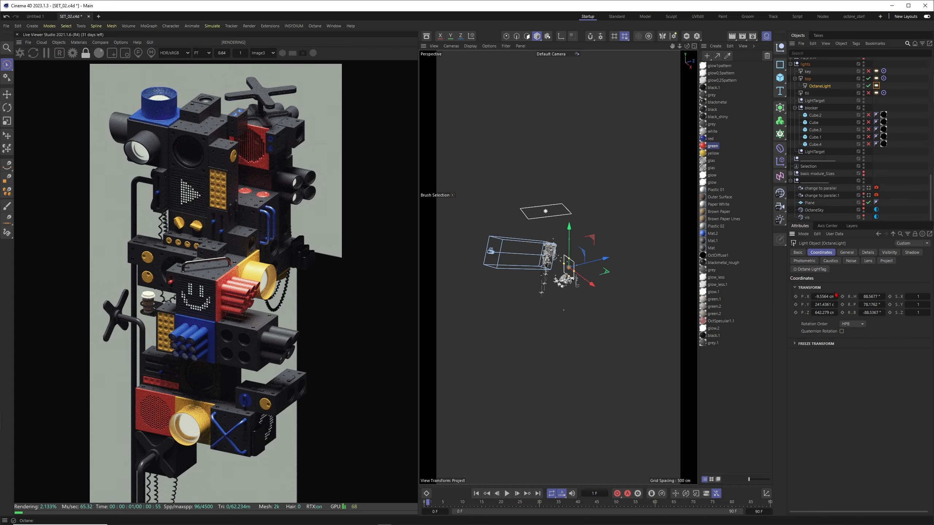
right_click(836, 297)
right_click(836, 305)
right_click(836, 312)
right_click(884, 297)
right_click(883, 305)
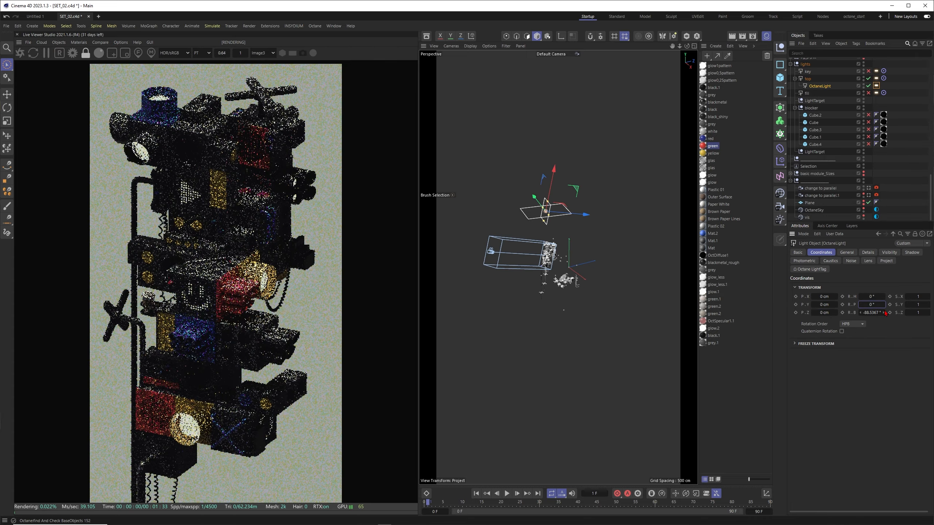
right_click(884, 313)
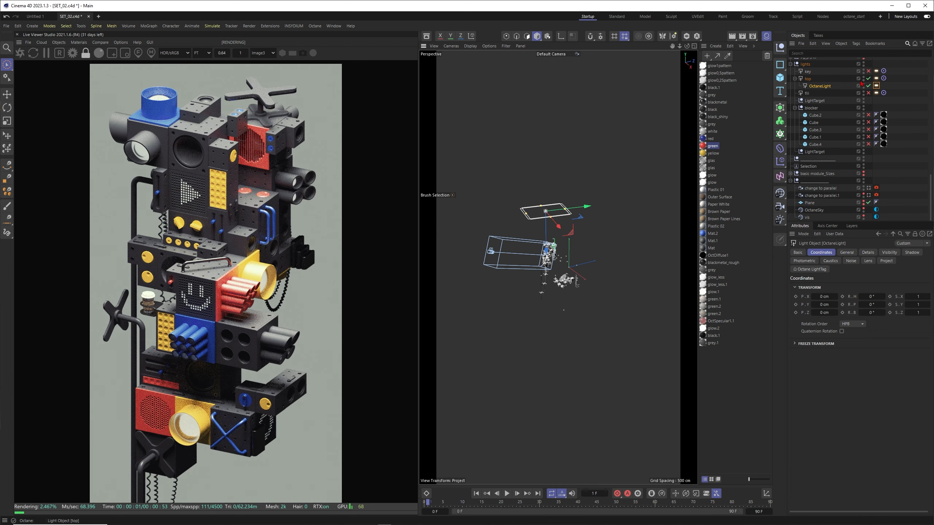
left_click_drag(861, 85, 814, 86)
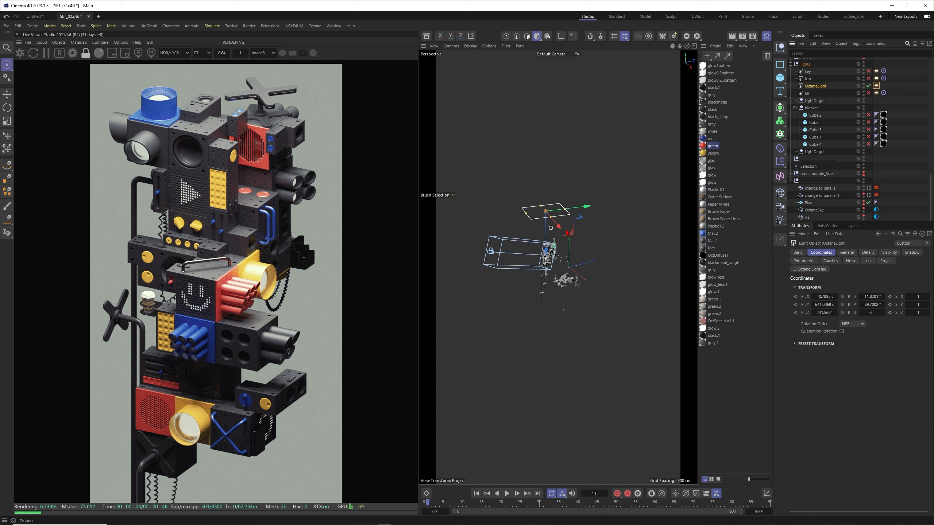
left_click(810, 268)
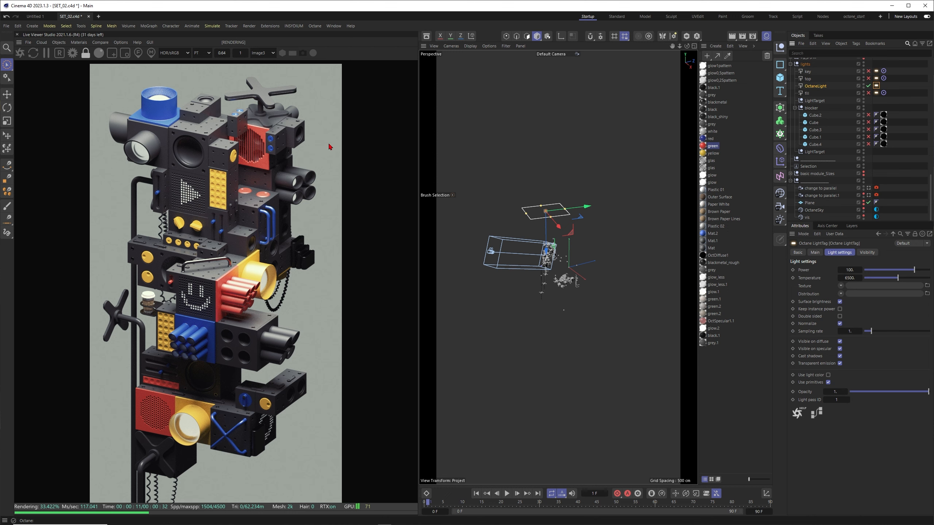
Store the plain area light's render in the Live Viewer and sweep the A/B divider across it to compare with the IES top light
left_click(100, 44)
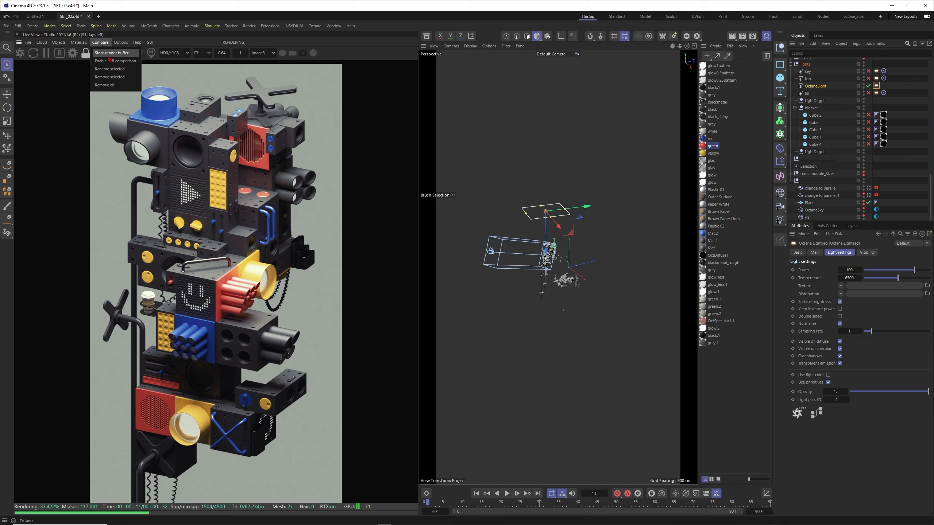
left_click(109, 60)
left_click_drag(110, 257, 335, 245)
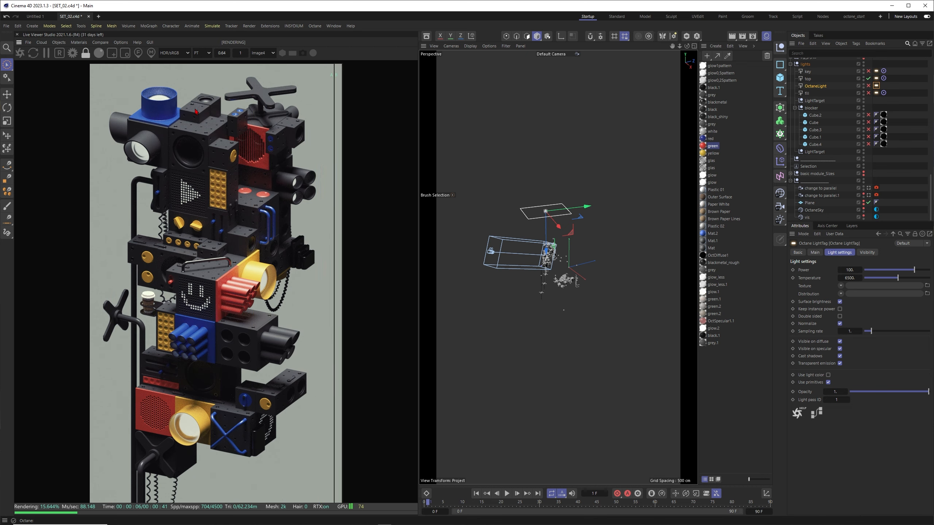
Test the top light's power at 400 against the stored render, and return it to 150
left_click(877, 78)
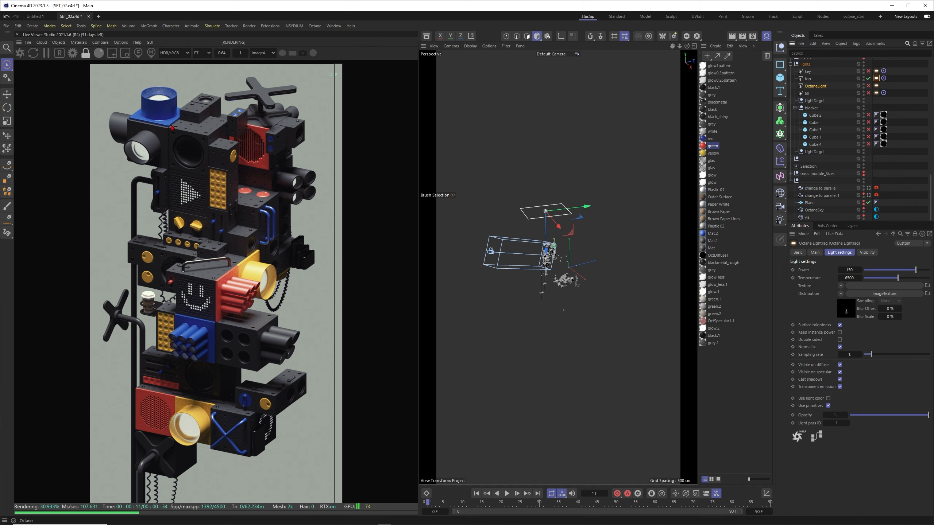
double_click(850, 270)
type("400")
key("Return")
left_click_drag(333, 211, 293, 204)
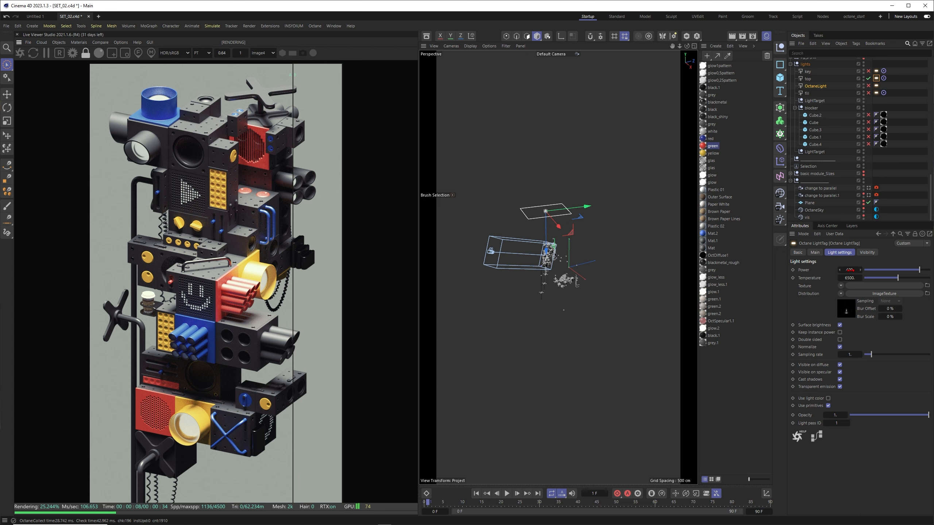
double_click(850, 270)
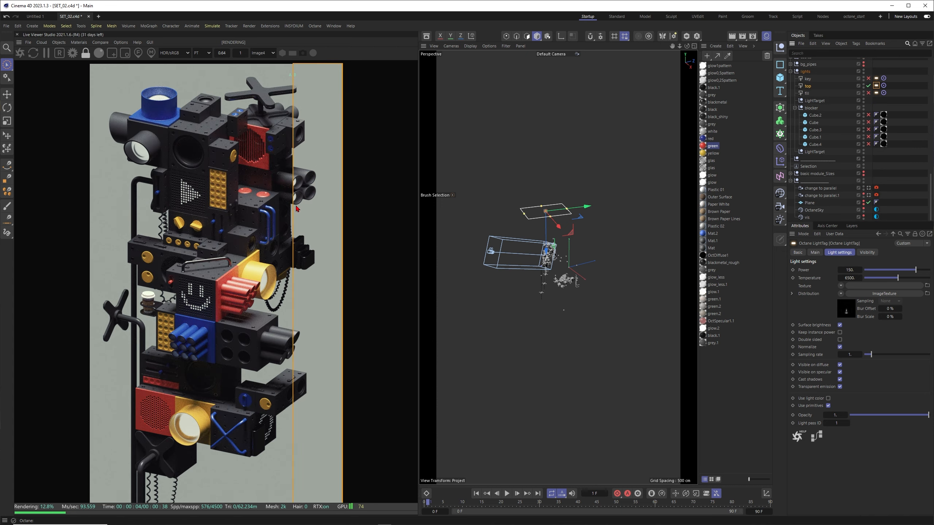
Move the comparison divider to the outer edge and store the top light's current render in the buffer
left_click_drag(295, 210, 345, 210)
left_click(100, 42)
left_click(110, 50)
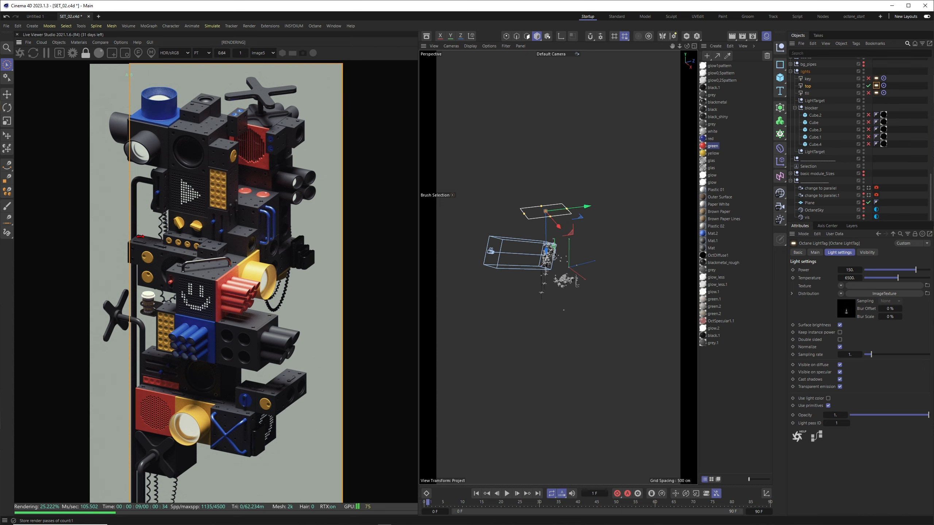
Enable the key light, view its placement beside the tower and compare its render with the stored one
left_click(842, 79)
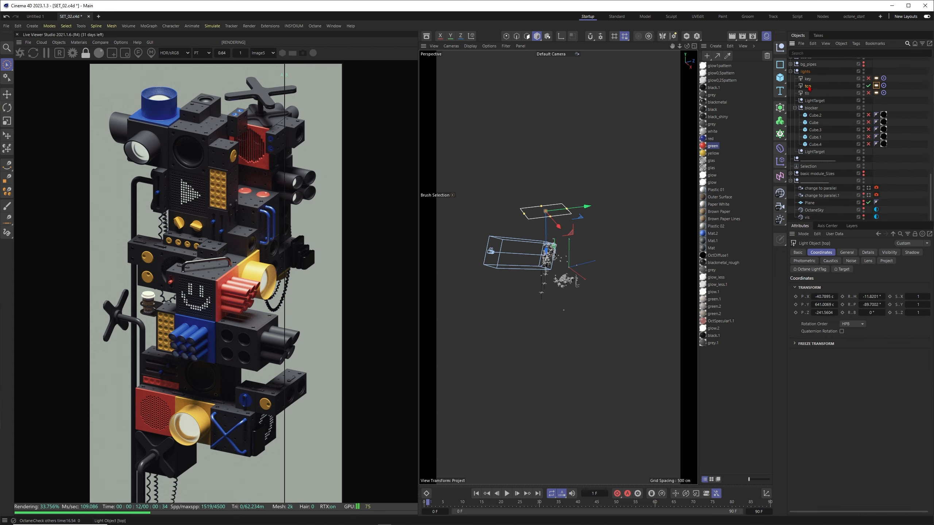
left_click(869, 78)
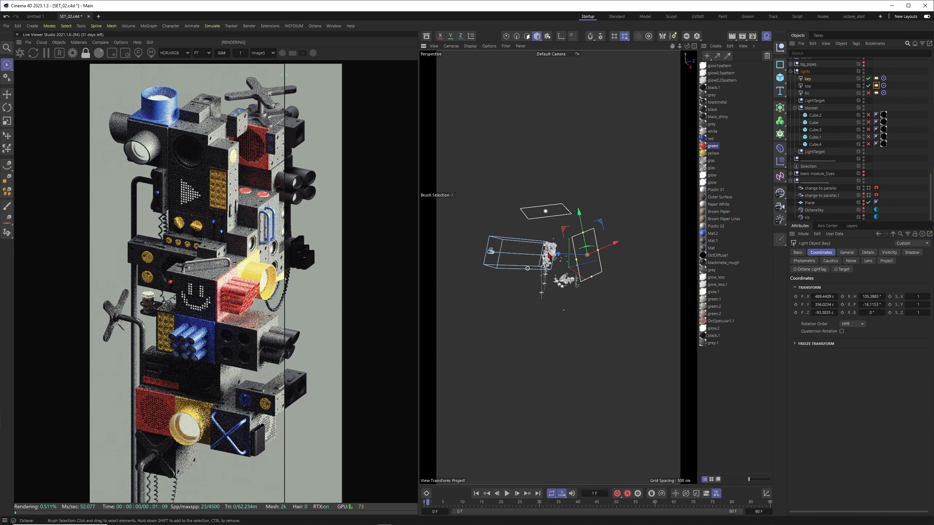
left_click_drag(599, 246, 589, 251, "alt")
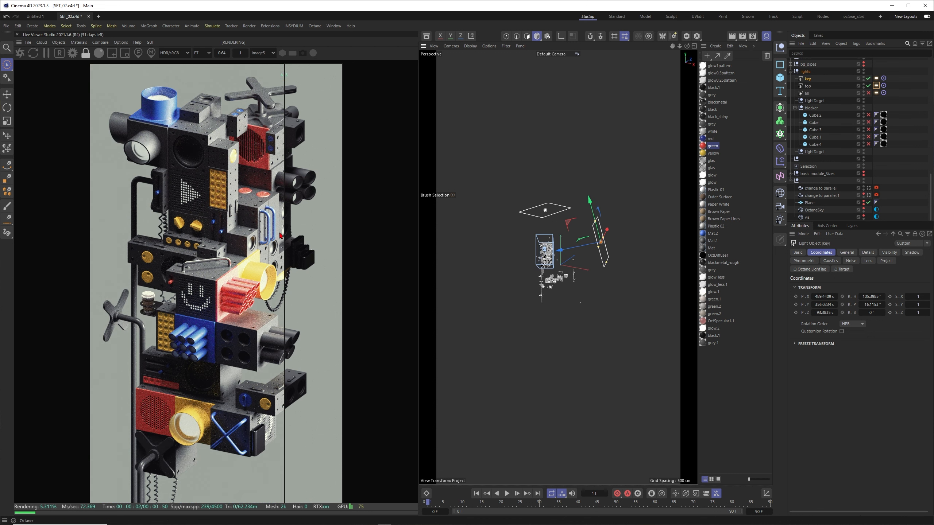
left_click_drag(284, 235, 341, 230)
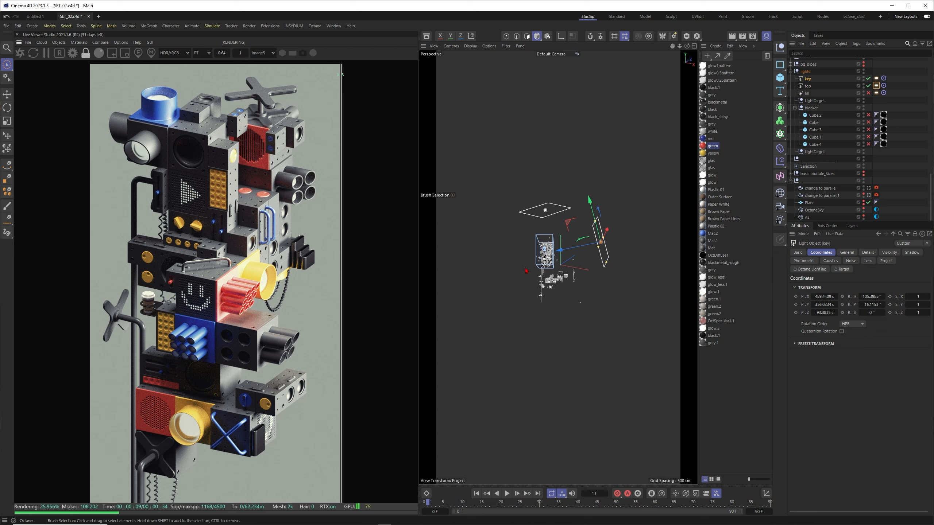
Enable the blockers Cube.2 and Cube in front of the key light and store the resulting render for comparison
left_click_drag(556, 256, 475, 274, "alt")
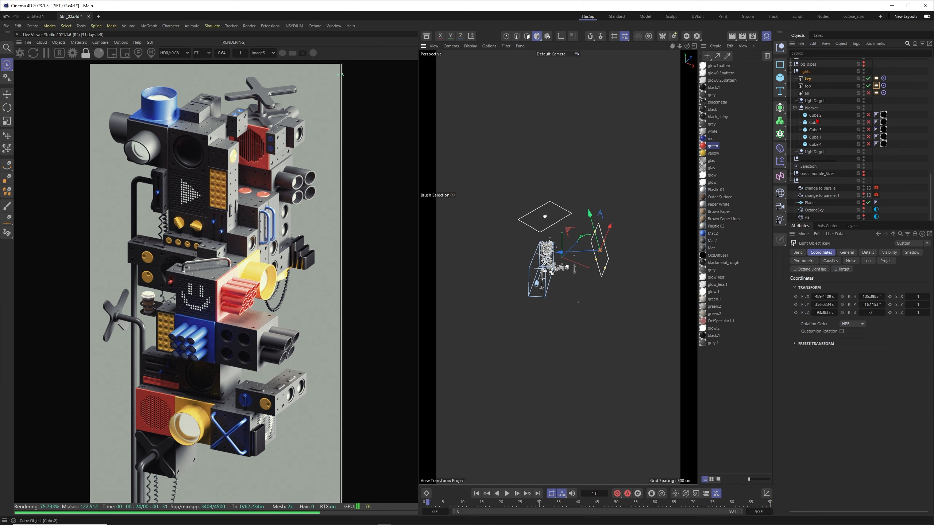
left_click_drag(869, 116, 869, 123)
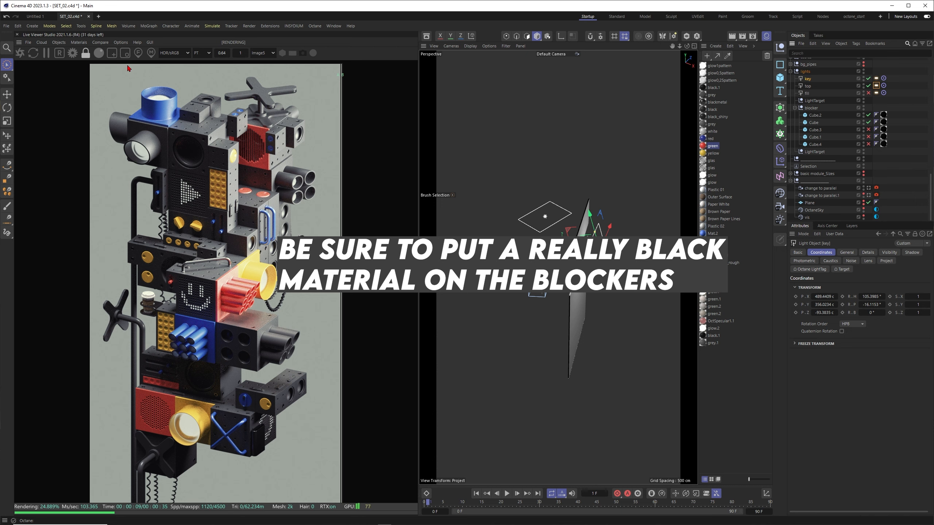
left_click(100, 43)
left_click(106, 56)
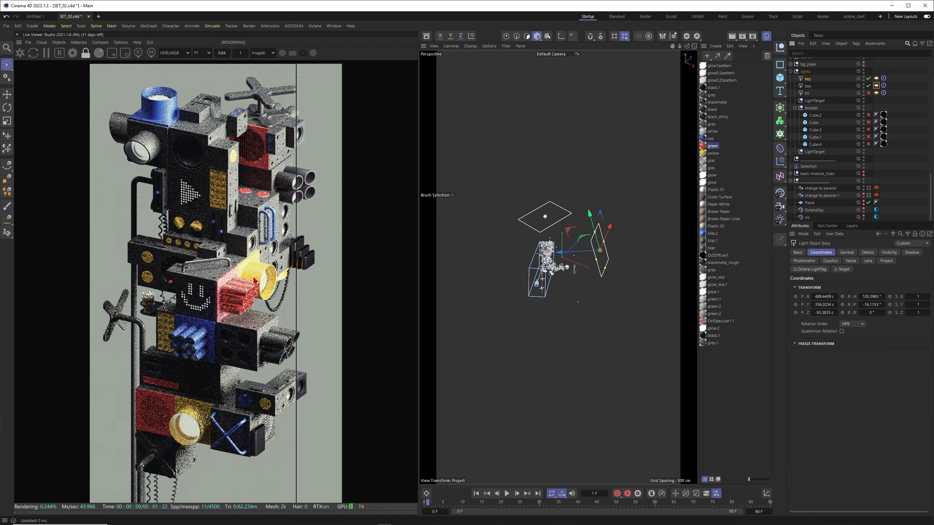
Sweep the comparison divider across the tower to compare the key light's render with and without the blockers
left_click_drag(295, 278, 333, 278)
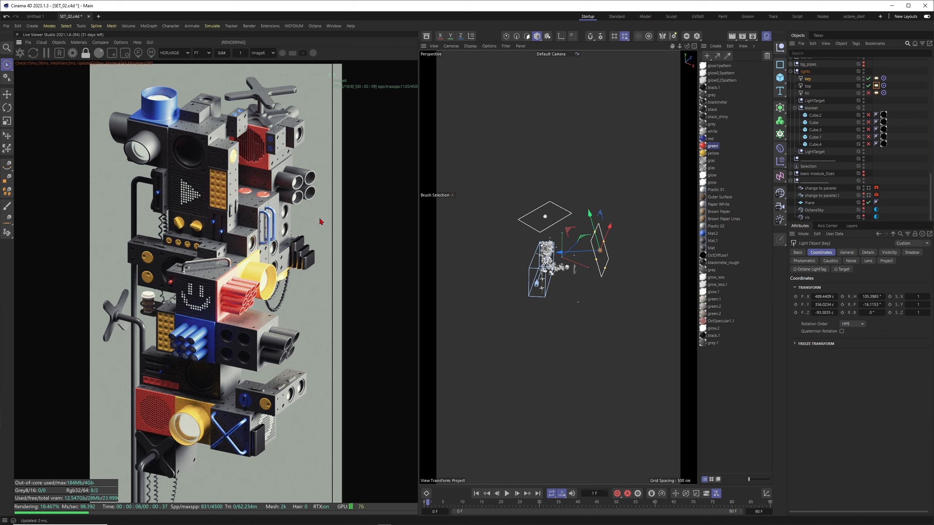
left_click_drag(333, 216, 157, 239)
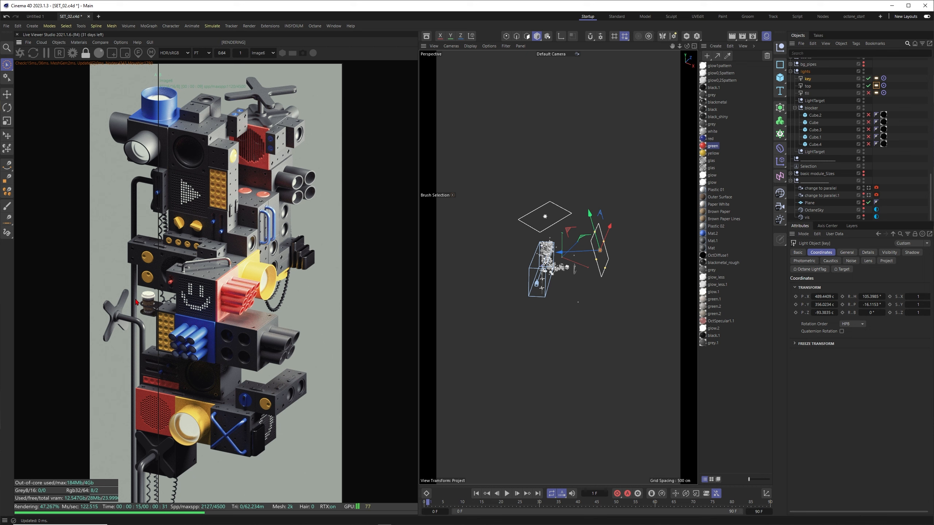
left_click_drag(157, 320, 342, 331)
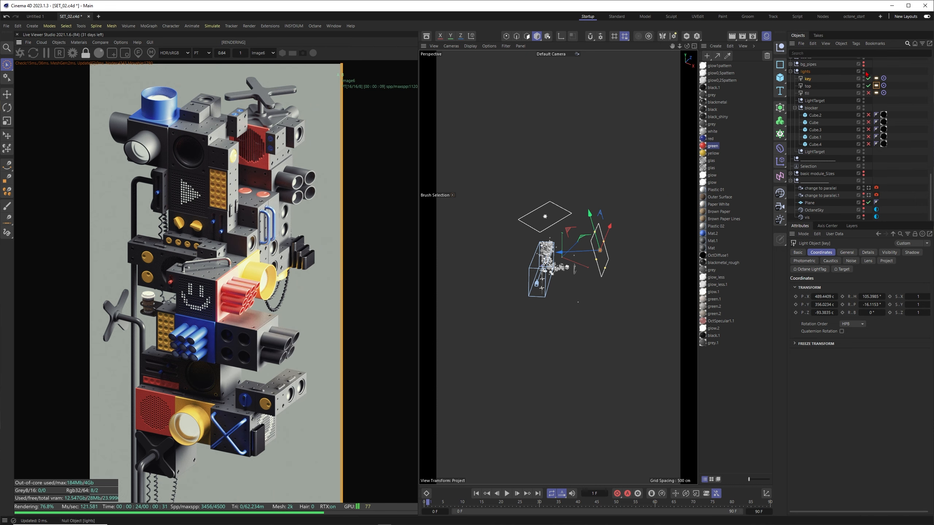
Re-enable the blockers Cube.2 and Cube and examine the gap between them in front of the key light
left_click(869, 115)
left_click(869, 122)
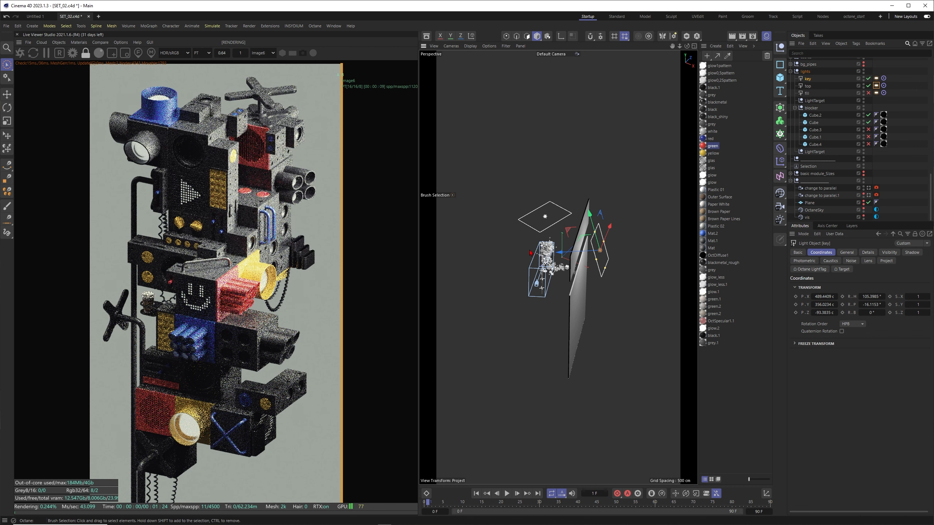
left_click_drag(638, 292, 600, 280, "alt")
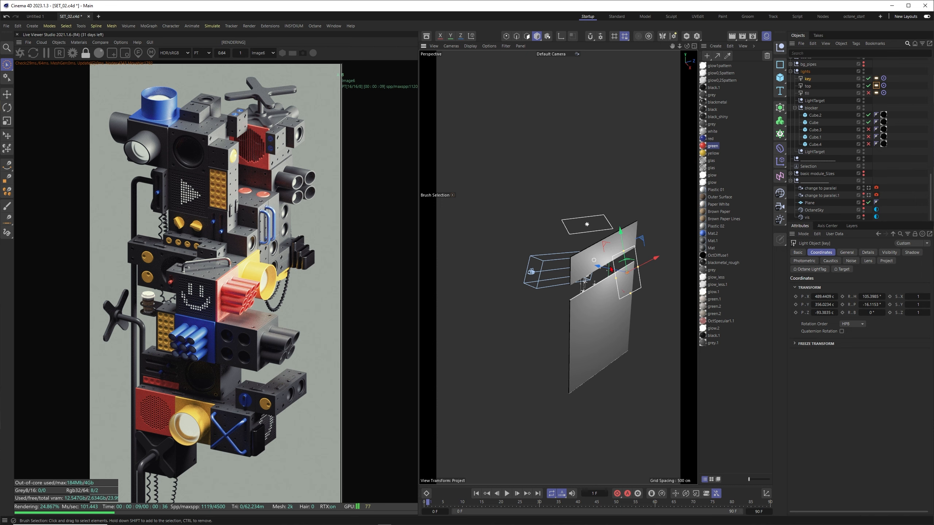
left_click_drag(587, 255, 622, 256, "alt")
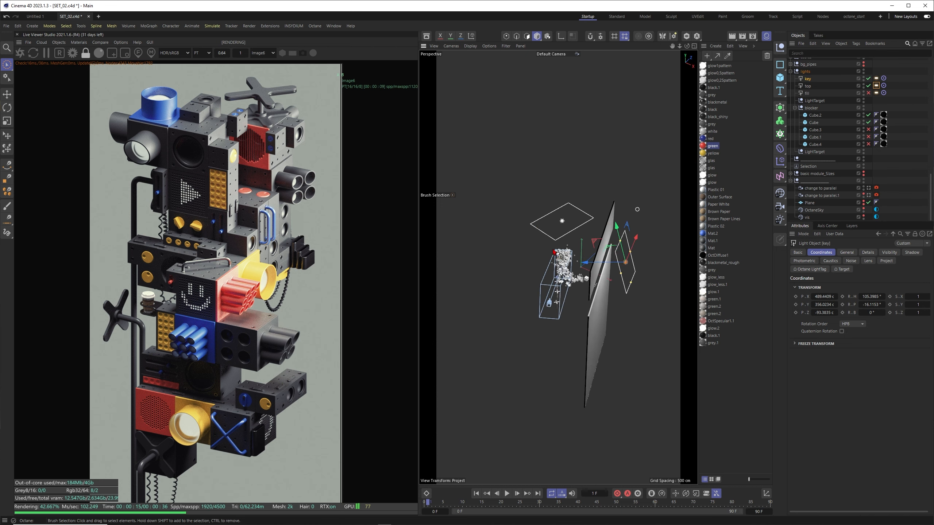
middle_click_drag(553, 252, 567, 266, "alt")
Enable the fill light in the lights group
left_click(807, 94)
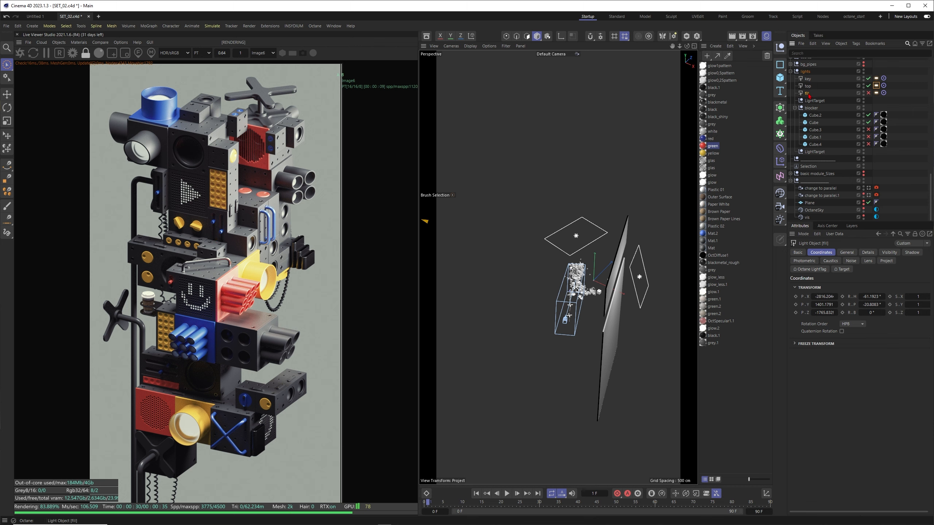
left_click(868, 93)
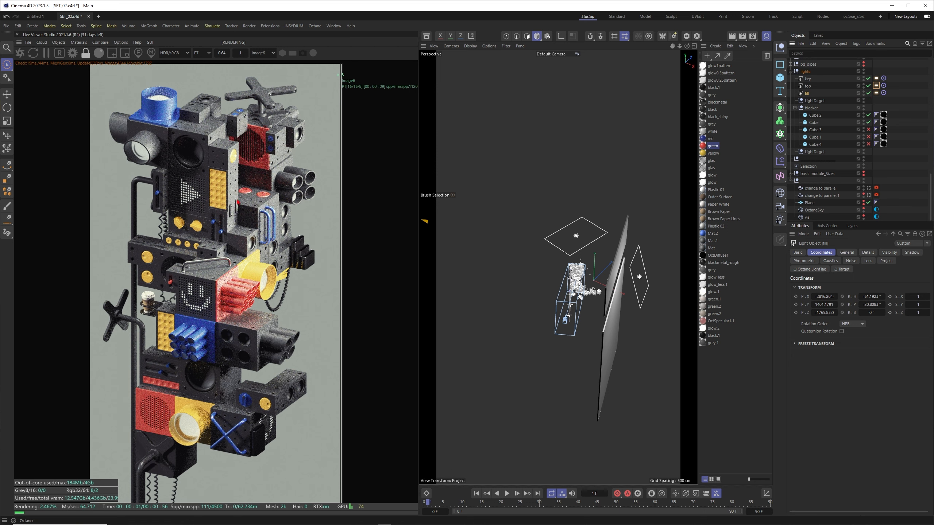
Toggle the fill light off and back on and store the render with it enabled for comparison
left_click(868, 93)
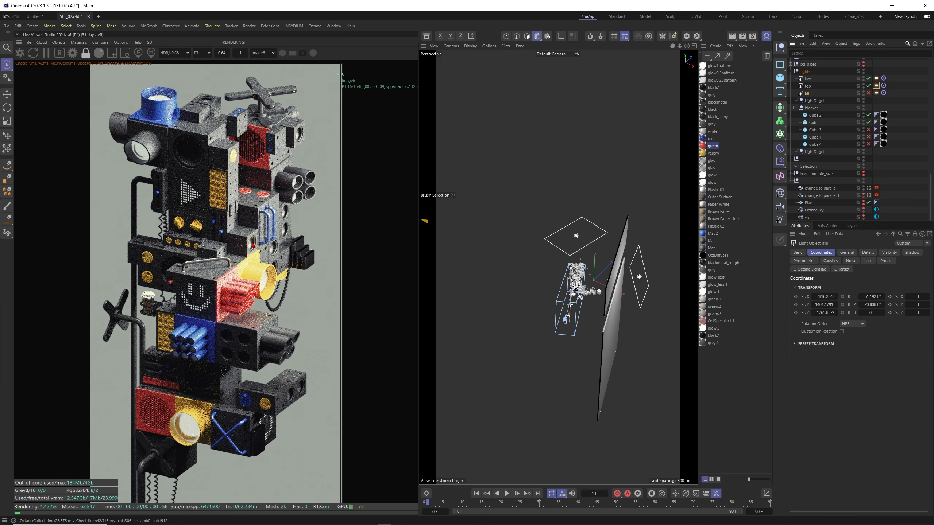
left_click(868, 93)
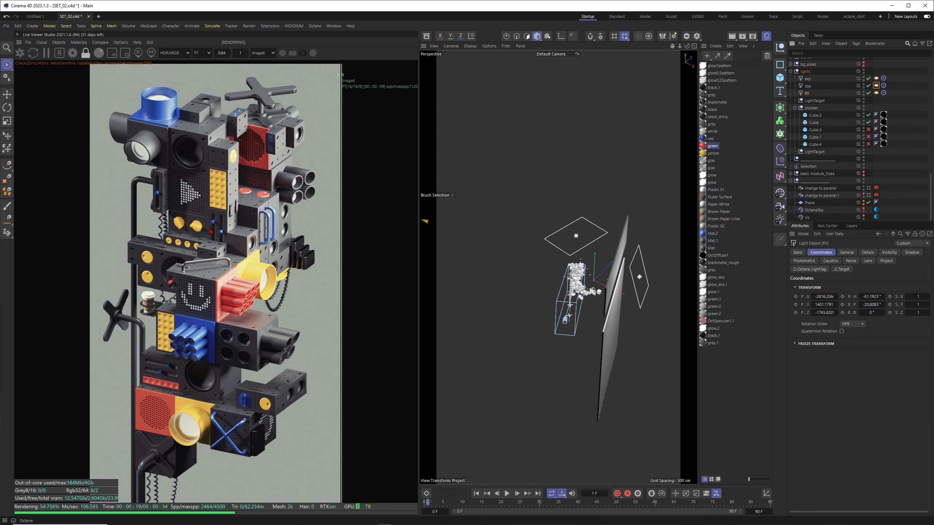
left_click(100, 43)
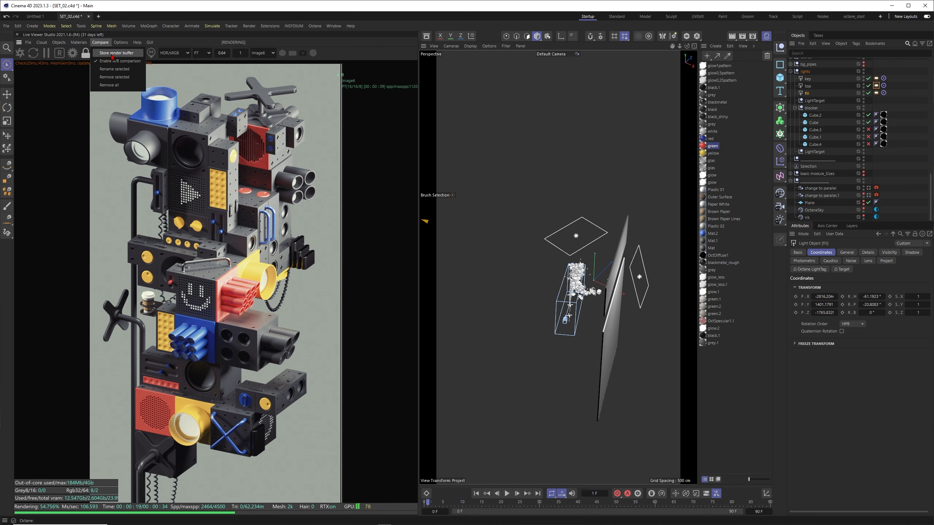
left_click(111, 56)
Disable the fill light and sweep the comparison divider across the tower to compare renders with and without it
left_click(869, 93)
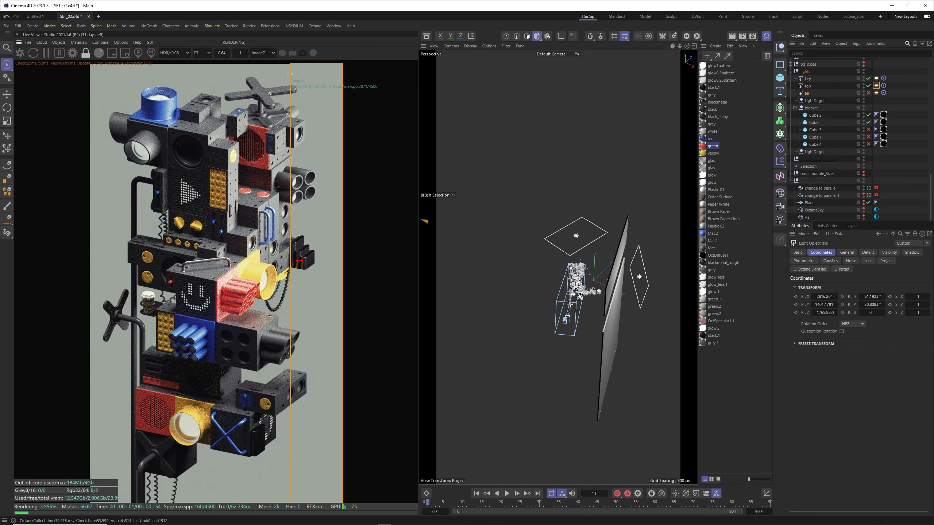
left_click_drag(296, 260, 255, 271)
left_click_drag(160, 276, 109, 275)
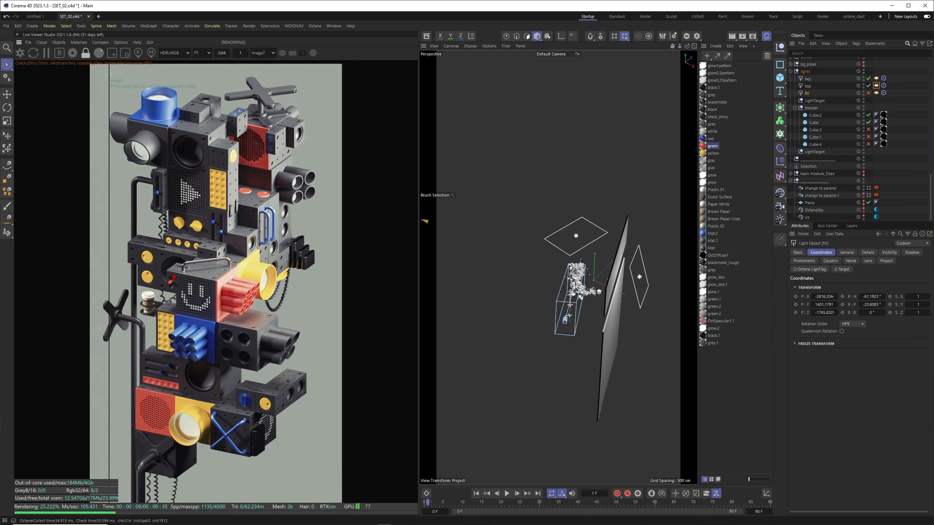
left_click_drag(109, 214, 98, 247)
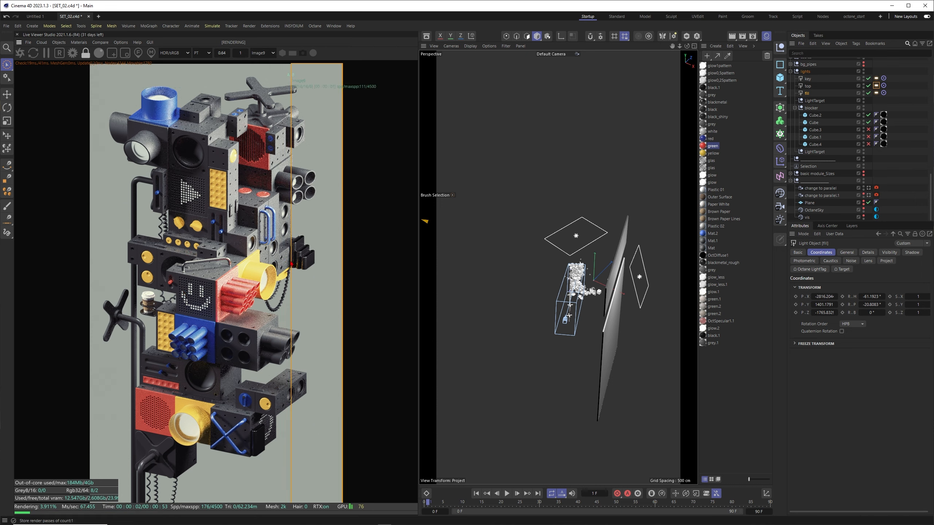
left_click_drag(289, 265, 327, 265)
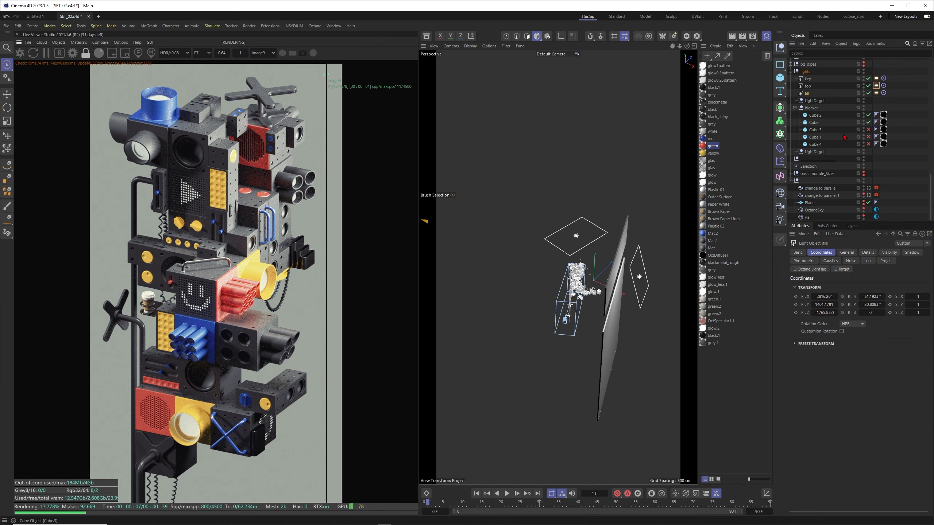
Enable the blockers Cube.3, Cube.1 and Cube.4 and examine their placement in front of the fill light
left_click_drag(869, 130, 869, 144)
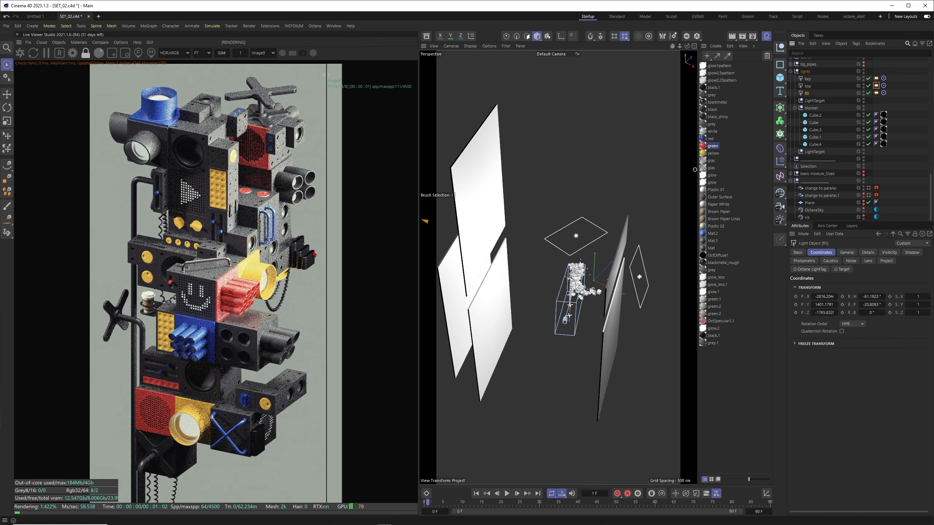
mouse_move(545, 242)
left_mouse_down("alt")
mouse_move(583, 235)
mouse_move(536, 236)
mouse_move(548, 233)
left_mouse_up("alt")
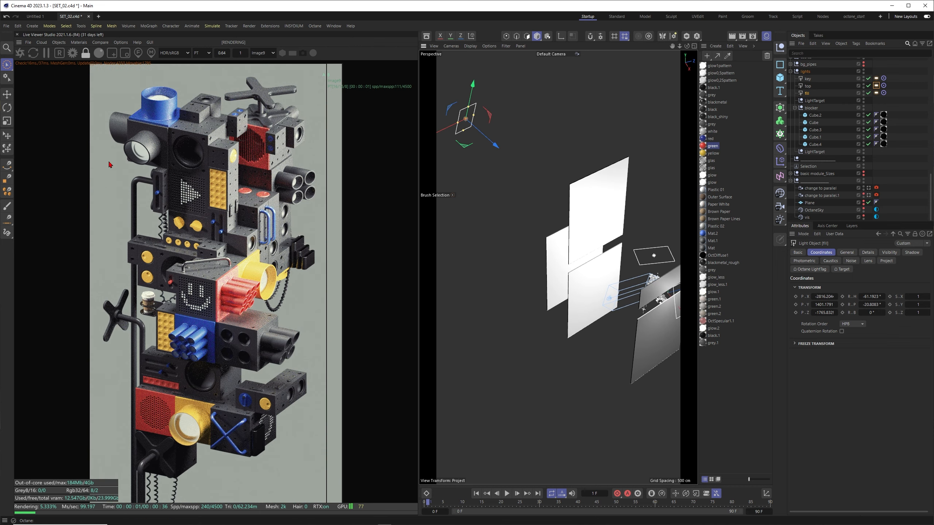
left_click_drag(596, 277, 589, 229, "alt")
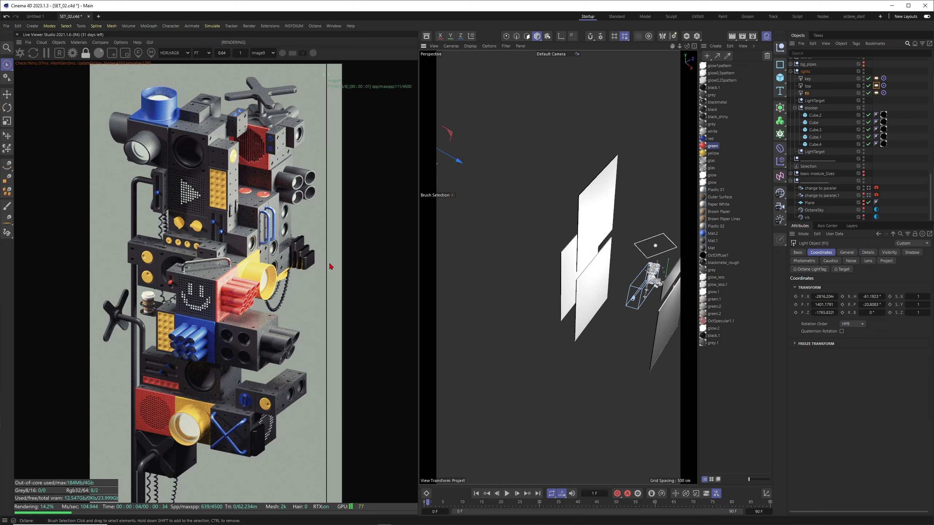
Sweep the comparison divider across the tower to compare the fill light's render with and without its blockers
left_click_drag(327, 267, 100, 331)
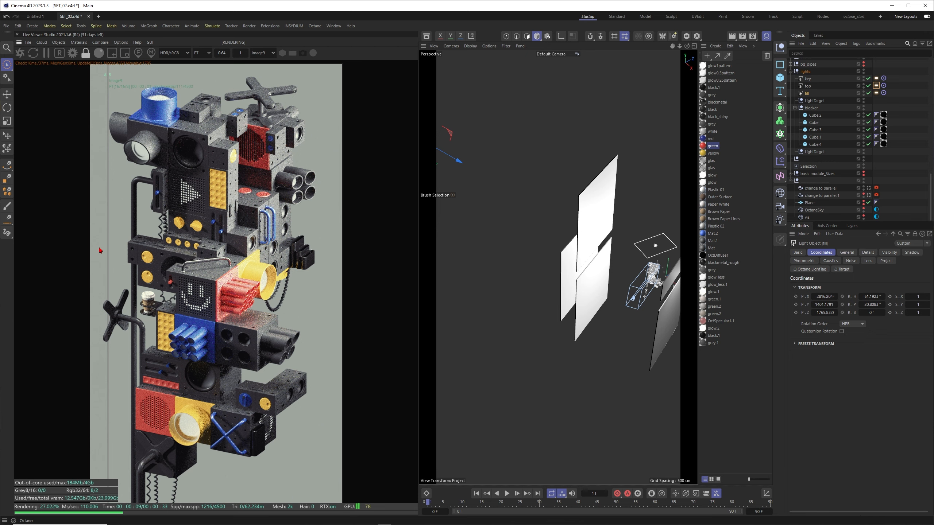
left_click_drag(105, 206, 311, 324)
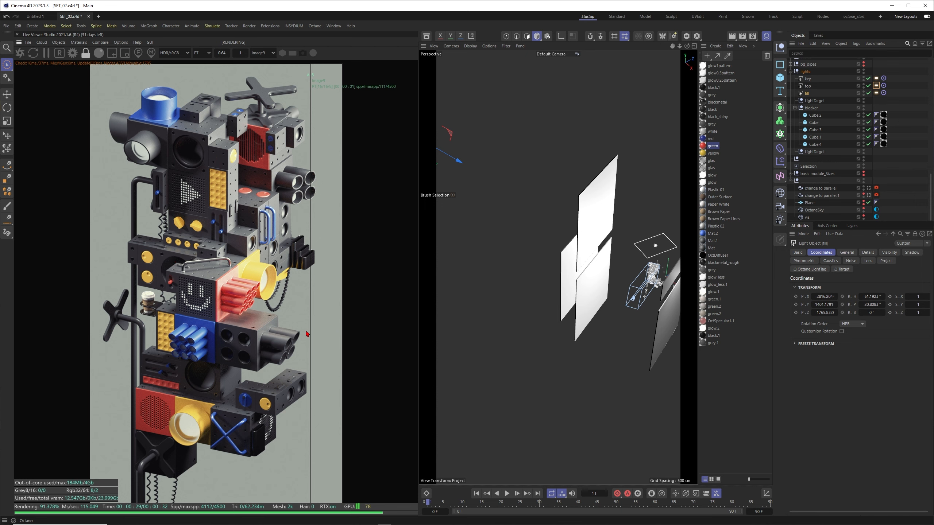
left_click_drag(311, 289, 259, 309)
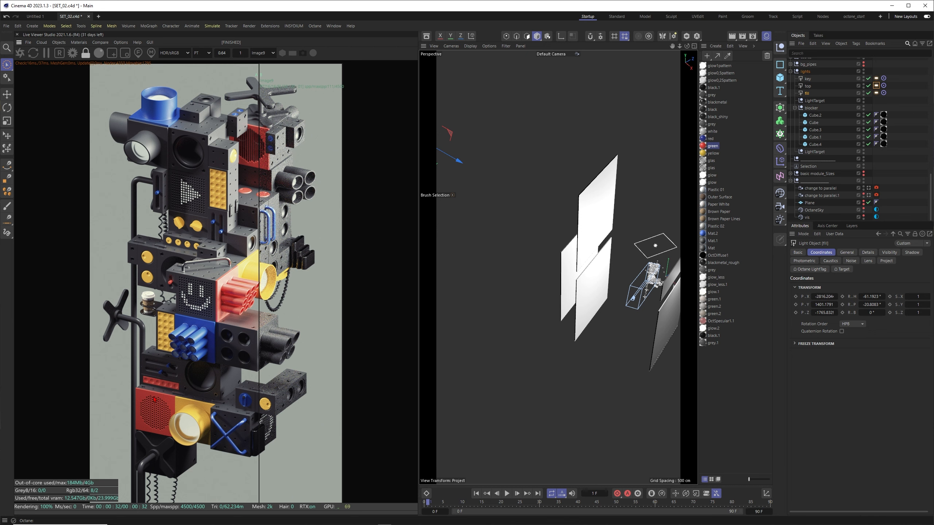
left_click_drag(247, 362, 186, 366)
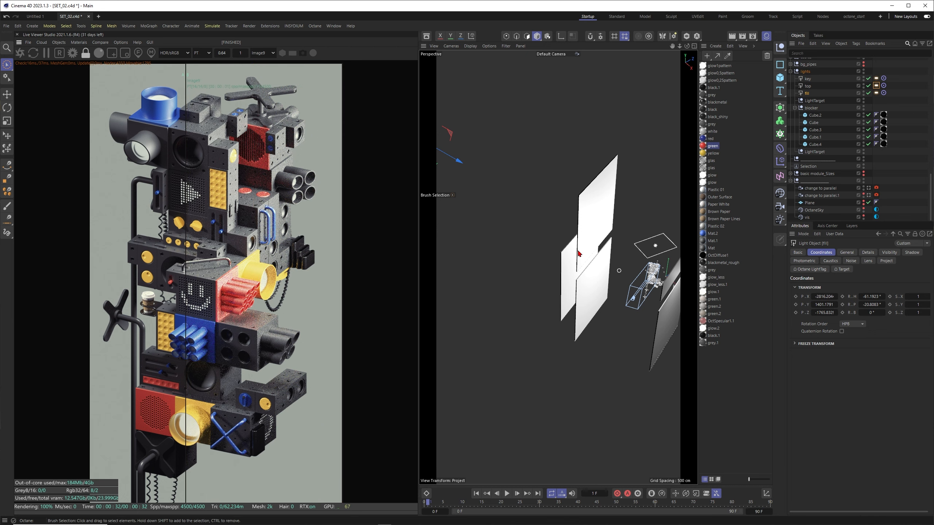
Switch the viewport to the first parallel camera and turn off the A/B render comparison
left_click(868, 188)
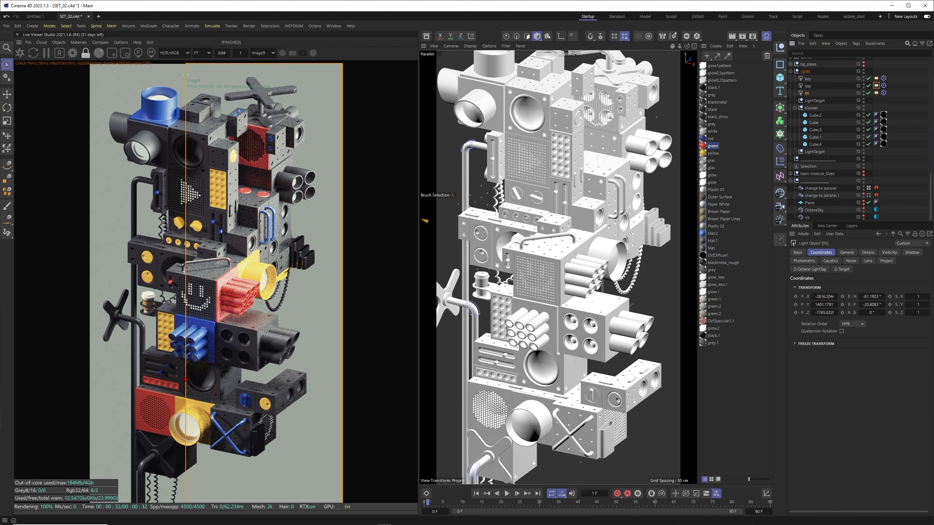
left_click_drag(185, 381, 324, 375)
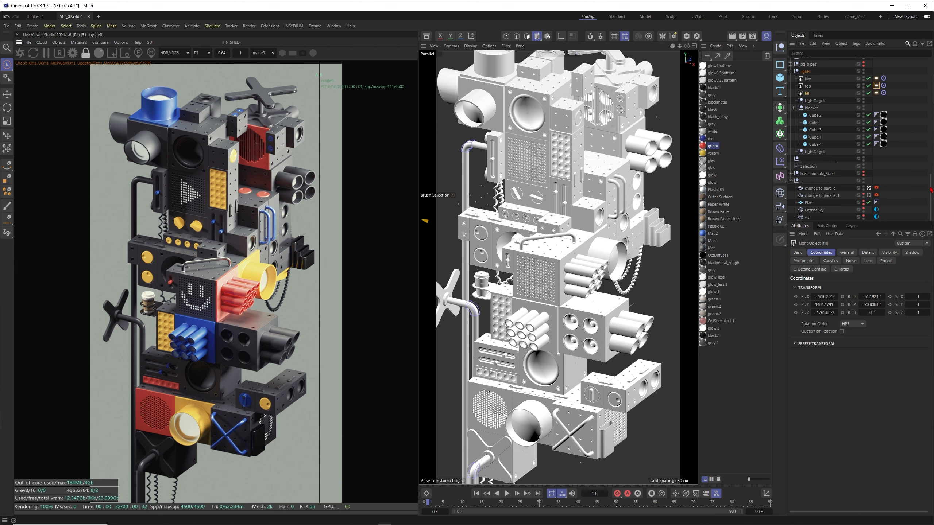
left_click(99, 42)
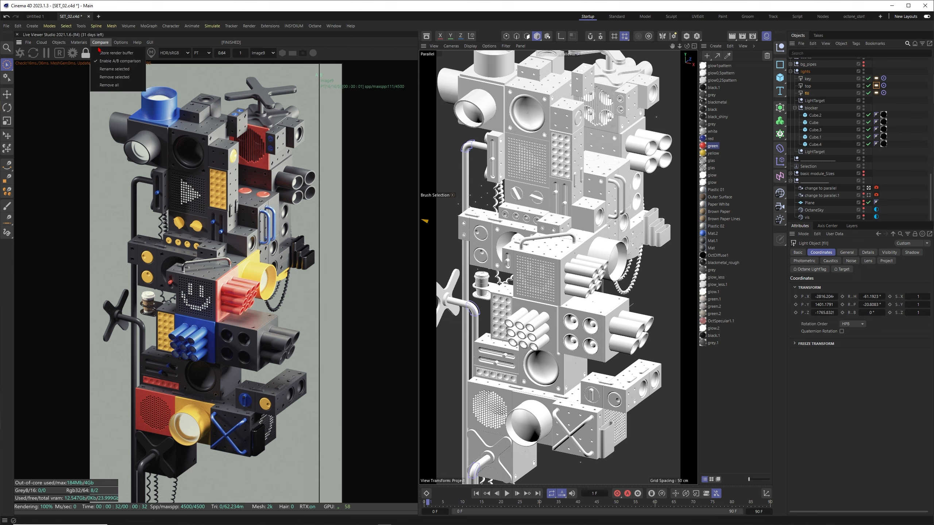
left_click(109, 64)
In the Octane camera tag's Camera Imager settings, vary the highlight compression and set it to about 0.91
left_click(876, 188)
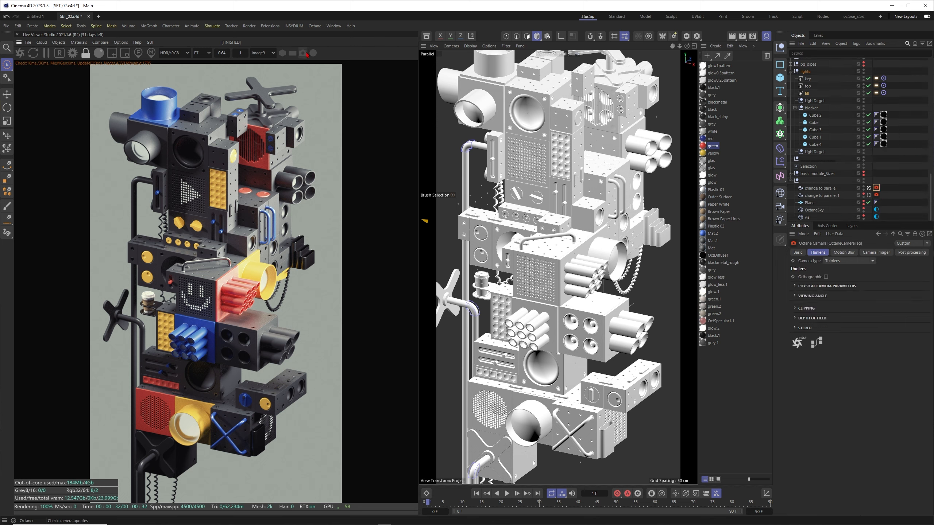
left_click(876, 253)
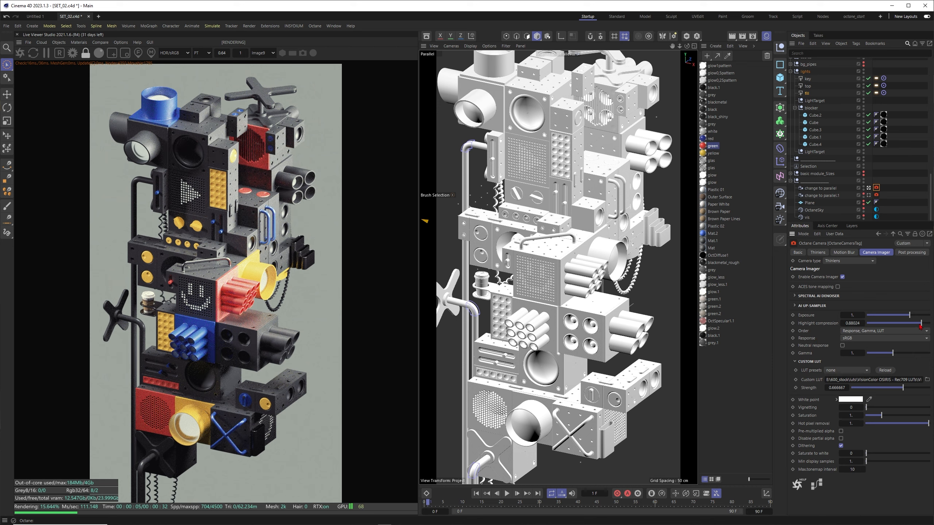
left_click_drag(921, 325, 819, 329)
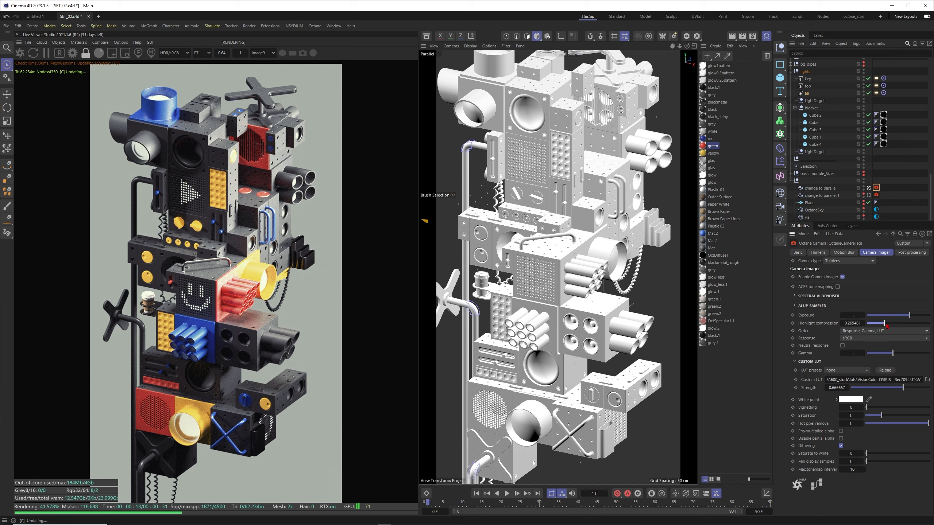
left_click_drag(868, 323, 908, 325)
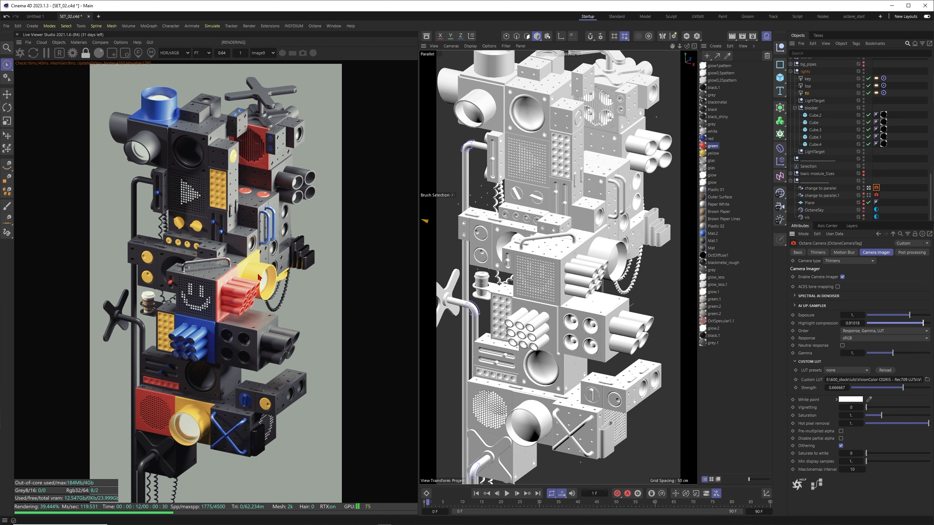
Enable the A/B comparison and move the divider over the tower to compare the current render with the stored one
left_click(100, 43)
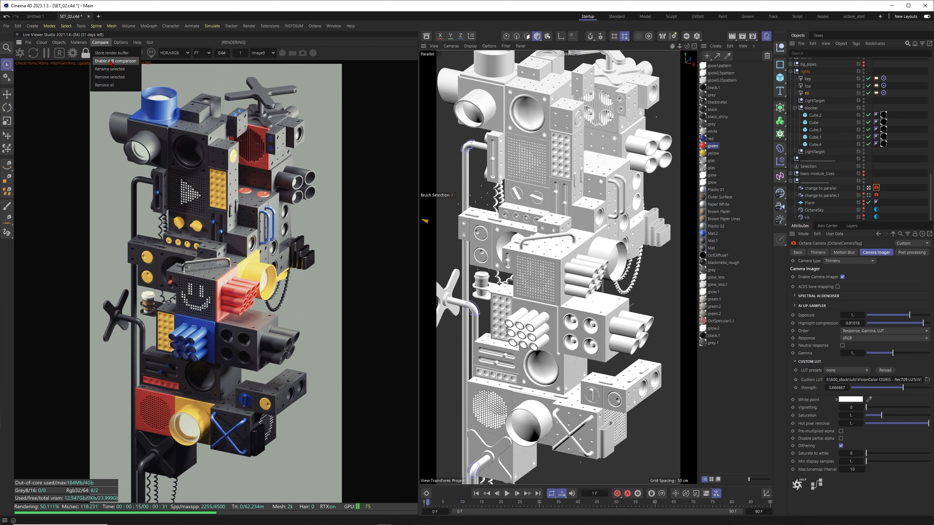
left_click(111, 61)
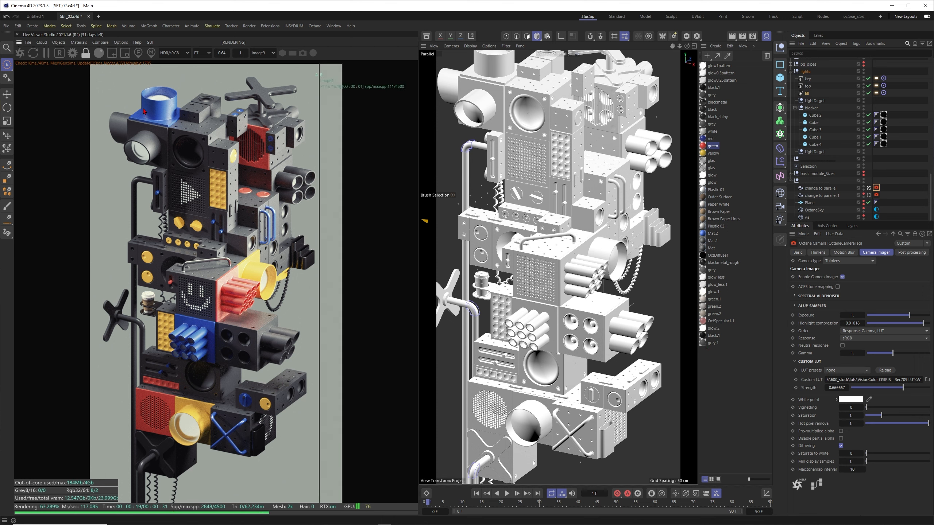
left_click_drag(182, 157, 291, 177)
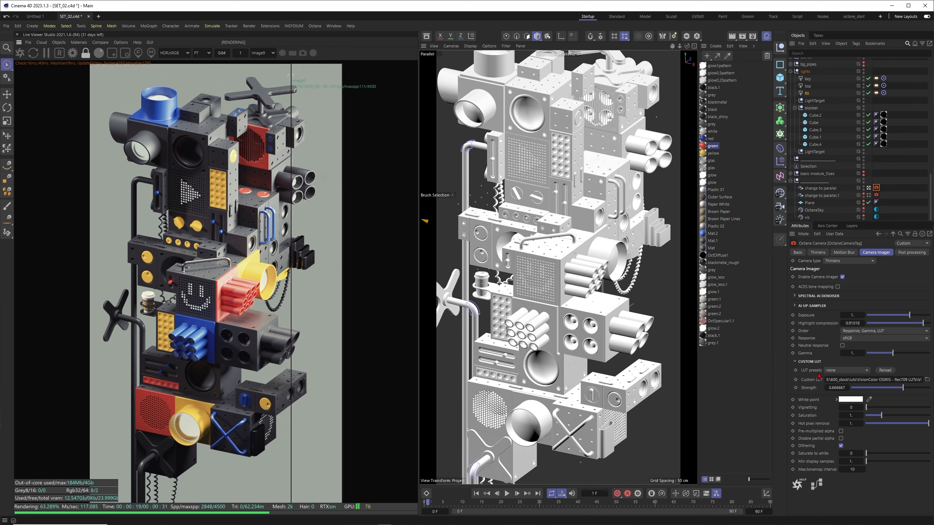
Inspect the custom LUT path, set the LUT strength to 0 and compare the ungraded render with the stored one
left_click_drag(858, 380, 924, 380)
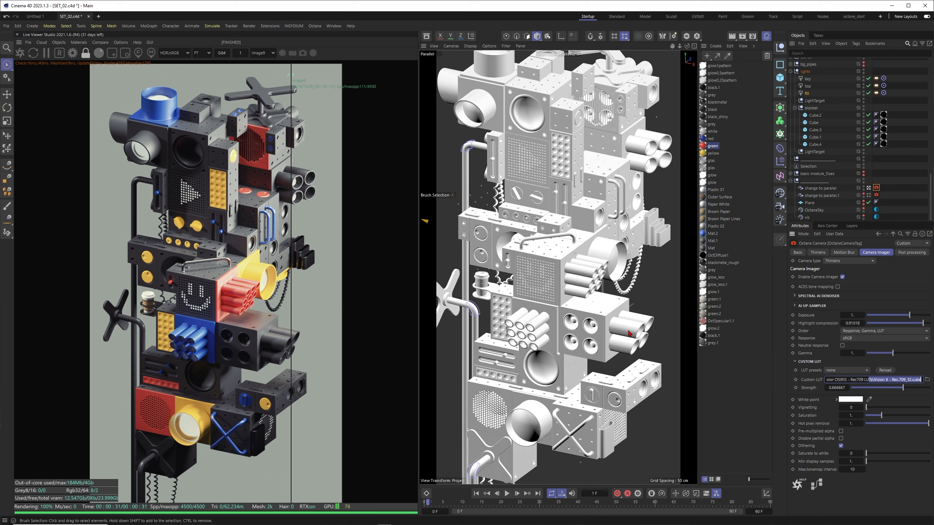
left_click_drag(903, 388, 798, 392)
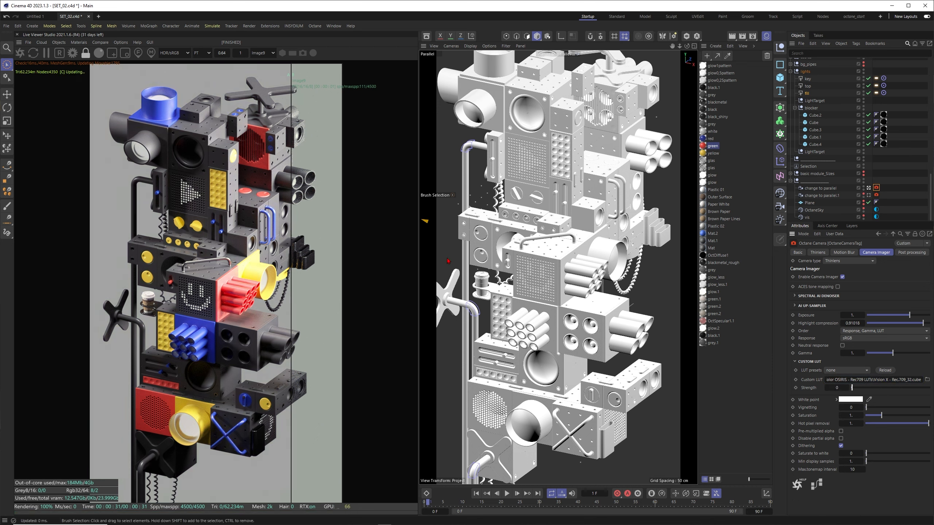
left_click_drag(293, 188, 343, 207)
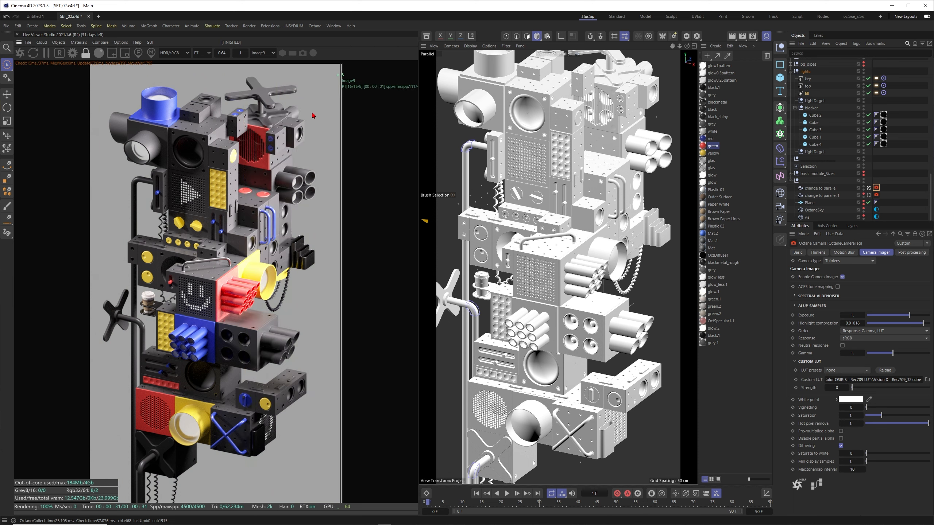
left_click_drag(341, 189, 148, 217)
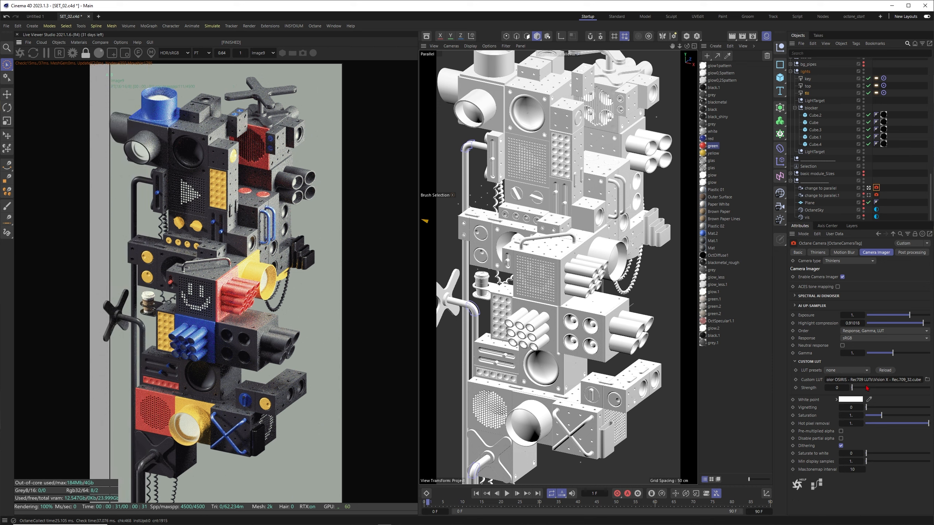
Turn off the A/B comparison and raise the custom LUT's strength
left_click(100, 42)
left_click(126, 68)
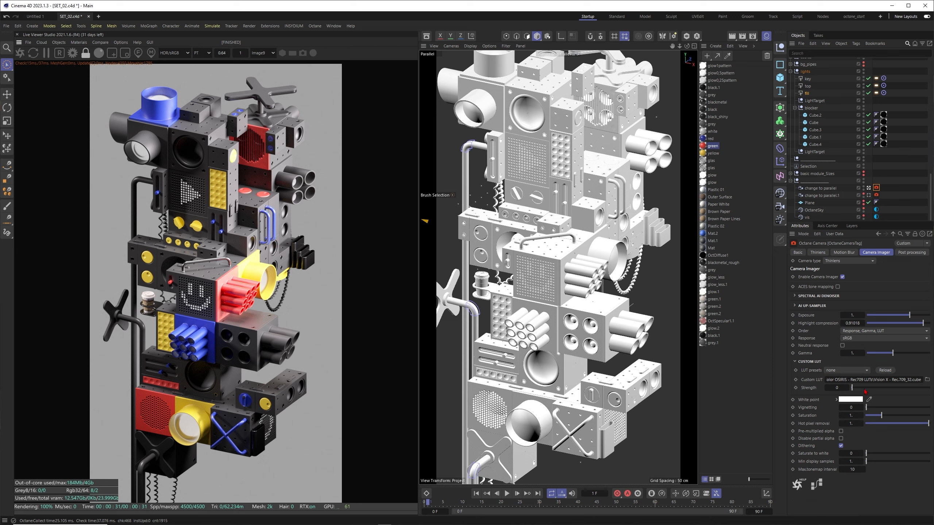
left_click_drag(865, 391, 913, 394)
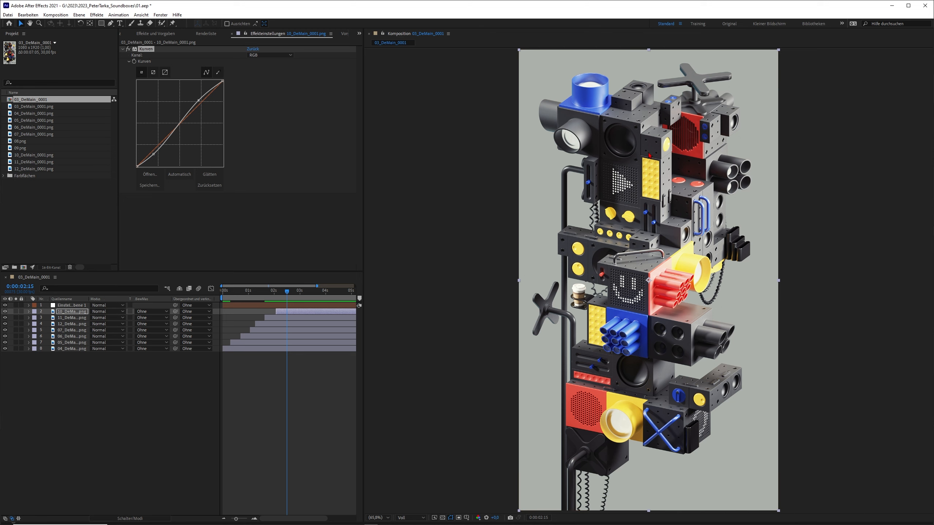
In After Effects, toggle the Kurven effect on the 10_DeMain_0001.png layer and fine-tune the lower and upper points of its S-curve
left_click(128, 49)
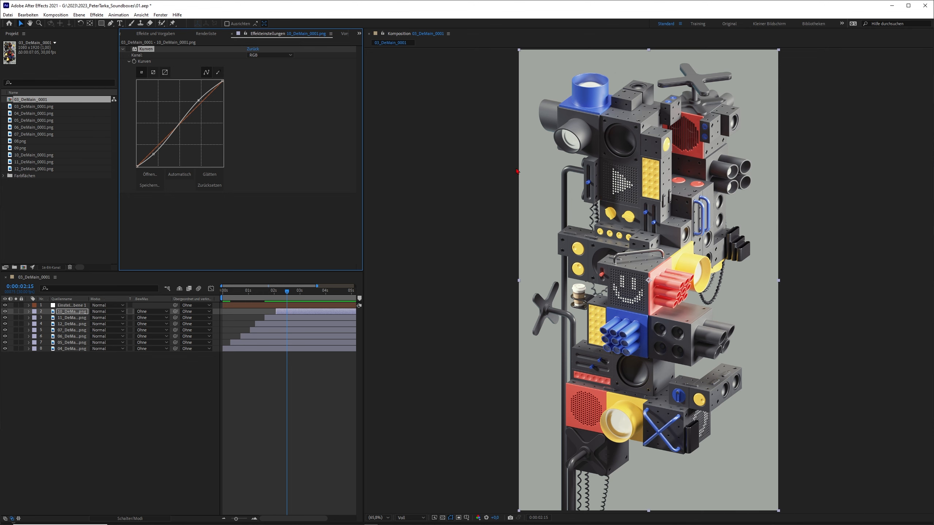
left_click(128, 48)
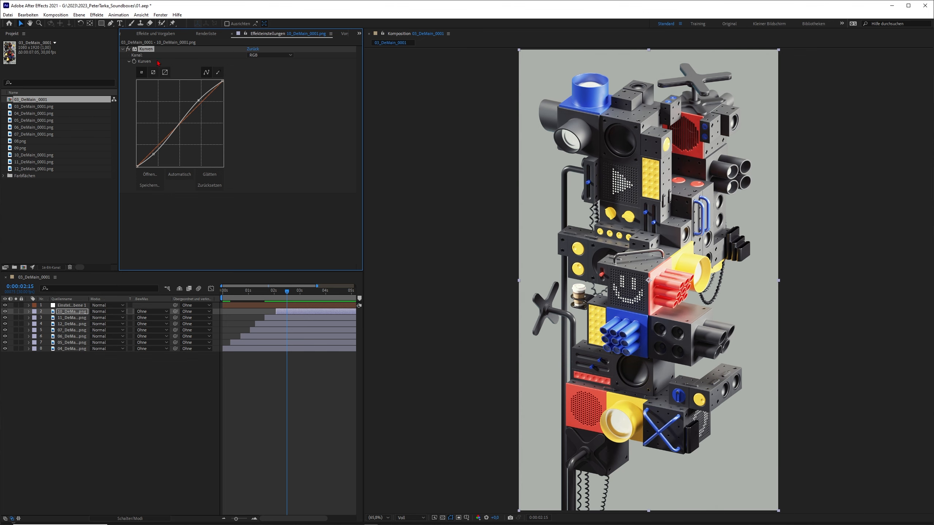
left_click_drag(154, 154, 150, 157)
left_click_drag(198, 100, 199, 100)
Scrub the 03_DeMain_0001 composition between 0:00:01:04 and 0:00:02:08 to review the graded tower images up close and in full
scroll(616, 266, "up", 3)
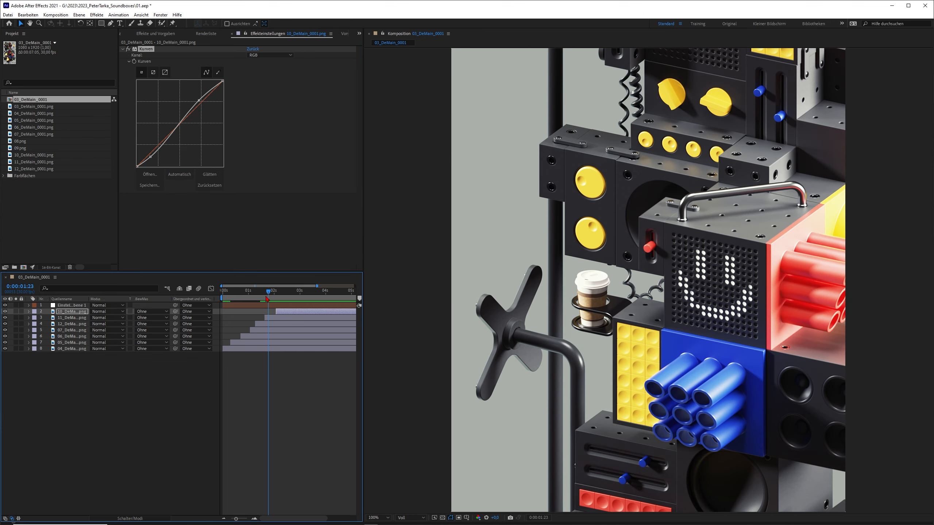
left_click_drag(264, 296, 252, 300)
scroll(555, 307, "down", 2)
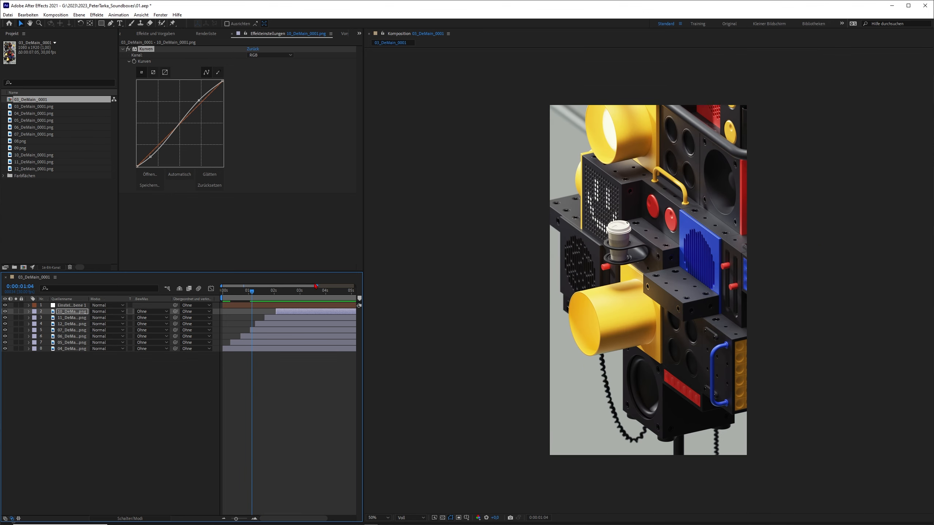
left_click_drag(255, 297, 282, 303)
scroll(671, 328, "up", 1)
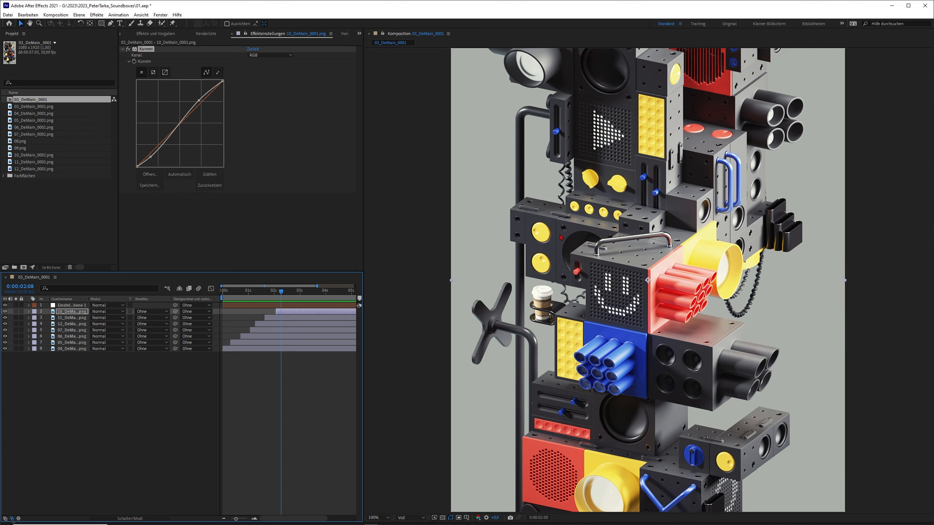
scroll(581, 299, "down", 1)
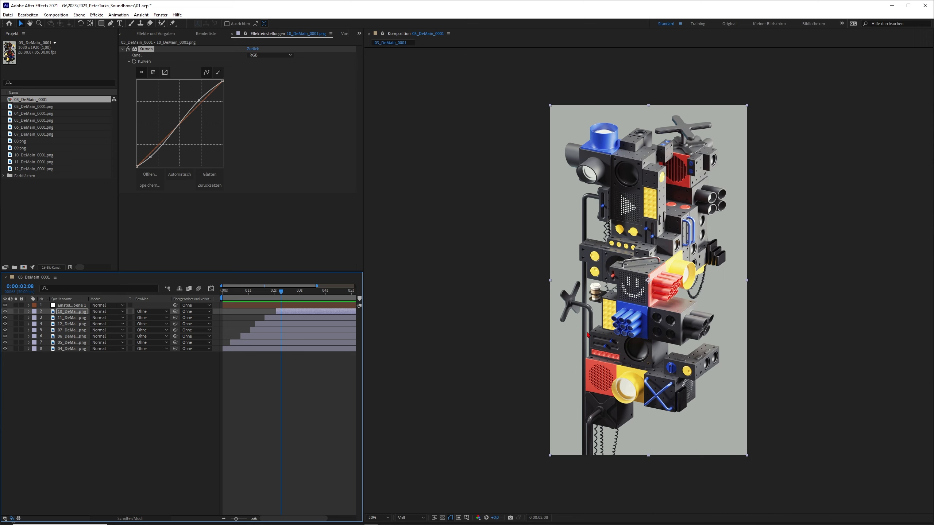